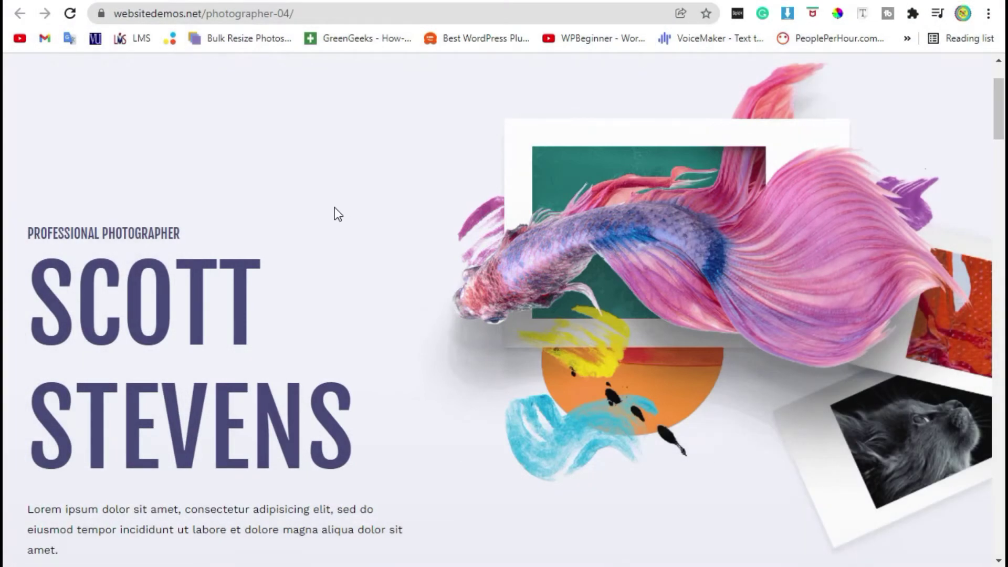
Examine the parallax background effect on the photographer demo page, from the header through the About and Services sections
{"action": "scroll", "coordinate": [335, 207], "scroll_direction": "up", "scroll_amount": 2}
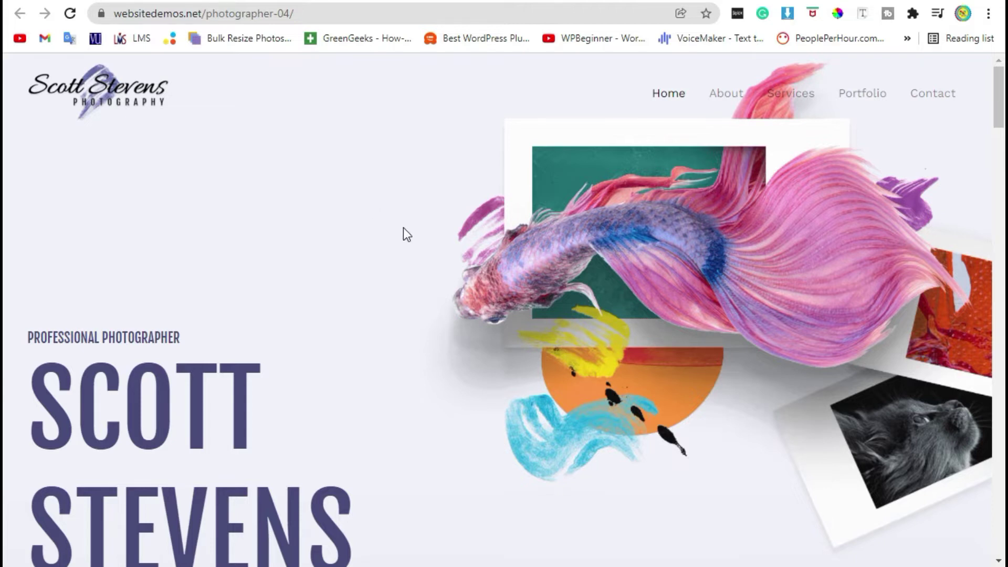
{"action": "scroll", "coordinate": [472, 242], "scroll_direction": "down", "scroll_amount": 8}
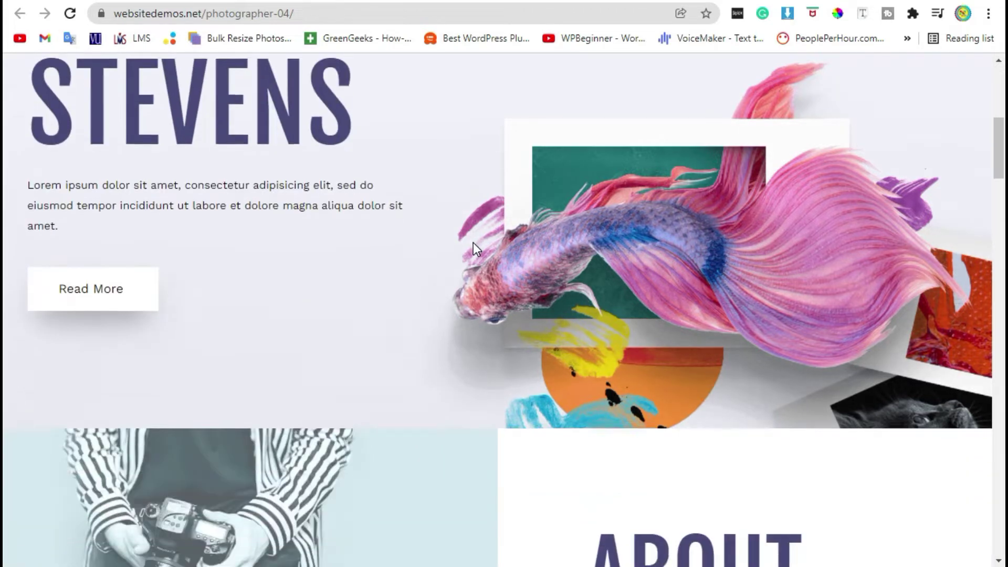
{"action": "scroll", "coordinate": [474, 242], "scroll_direction": "down", "scroll_amount": 2}
{"action": "scroll", "coordinate": [474, 243], "scroll_direction": "down", "scroll_amount": 11}
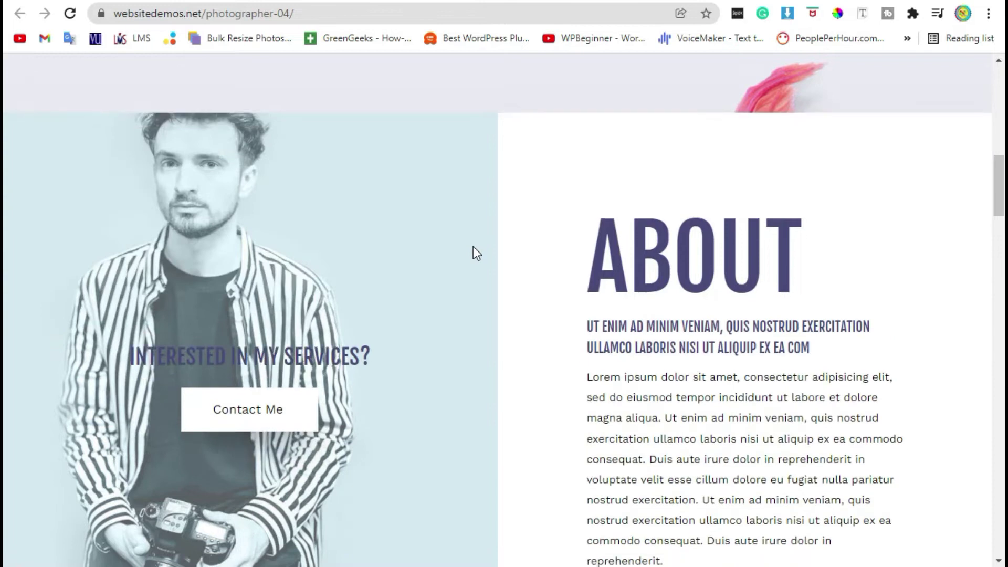
{"action": "scroll", "coordinate": [480, 260], "scroll_direction": "down", "scroll_amount": 6}
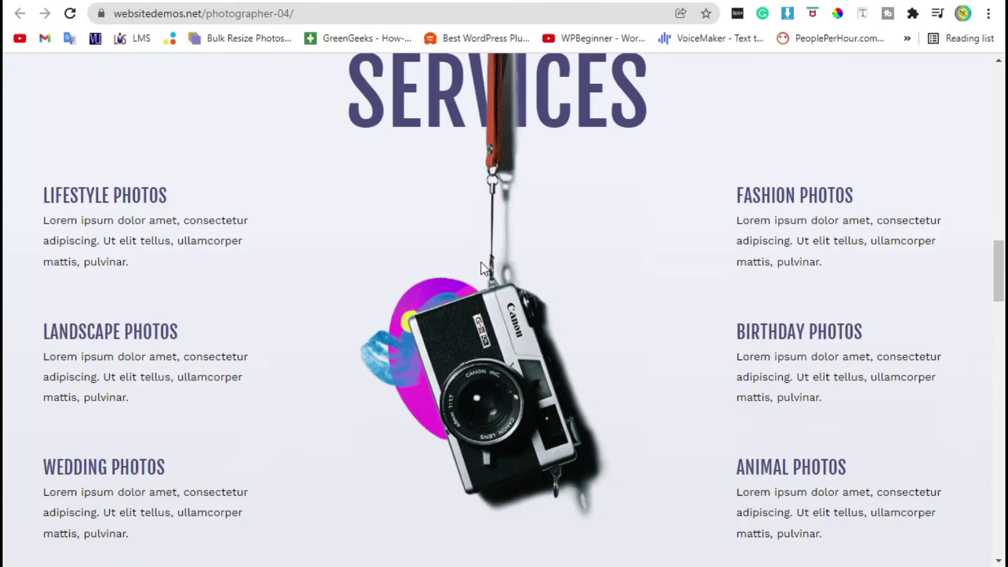
{"action": "scroll", "coordinate": [481, 263], "scroll_direction": "up", "scroll_amount": 4}
{"action": "scroll", "coordinate": [481, 263], "scroll_direction": "up", "scroll_amount": 8}
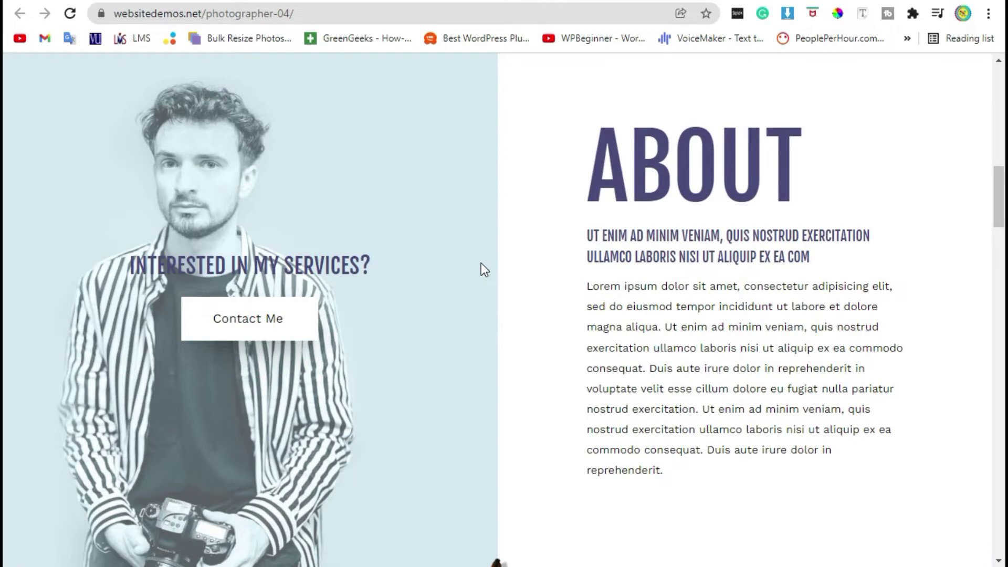
{"action": "scroll", "coordinate": [482, 264], "scroll_direction": "up", "scroll_amount": 4}
{"action": "scroll", "coordinate": [484, 267], "scroll_direction": "up", "scroll_amount": 2}
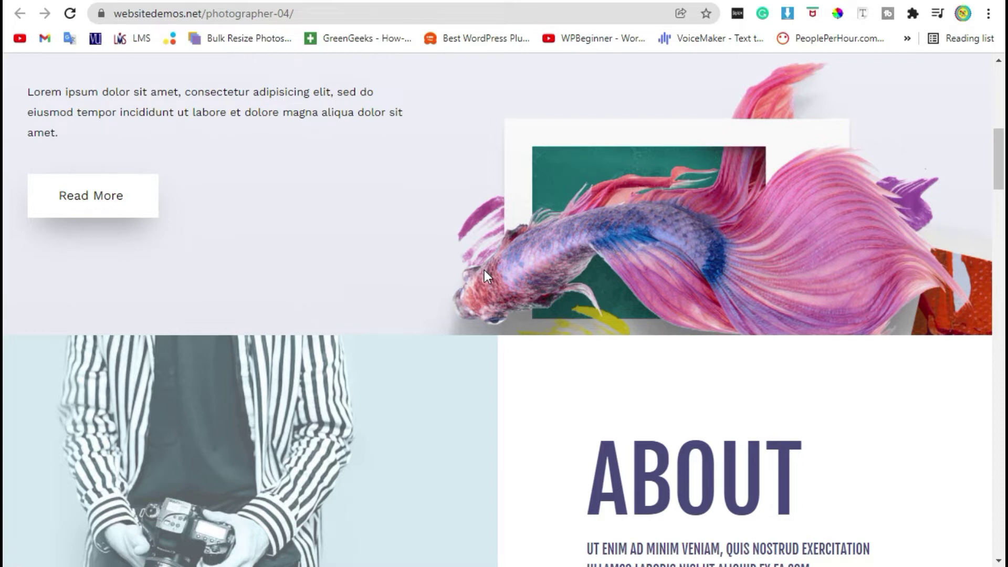
{"action": "scroll", "coordinate": [484, 271], "scroll_direction": "up", "scroll_amount": 6}
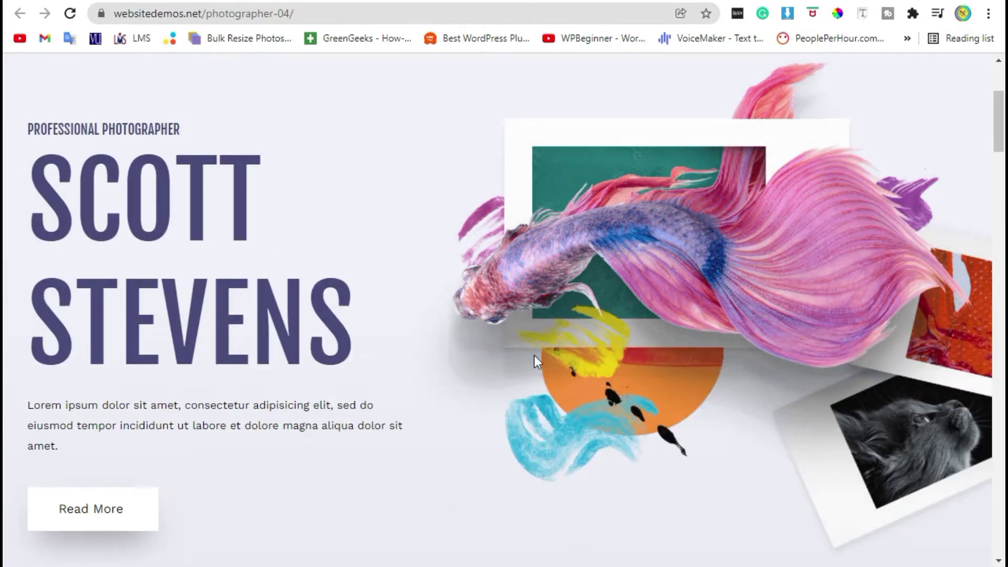
Switch to the tausifasia.com site, enter its WordPress dashboard and open the page for adding new plugins
{"action": "left_click", "coordinate": [79, 1]}
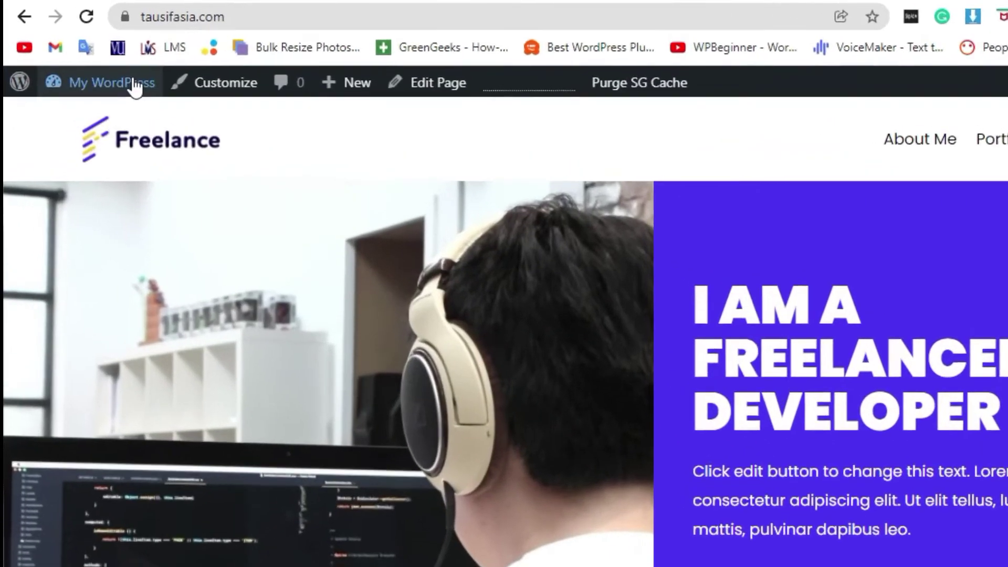
{"action": "mouse_move", "coordinate": [107, 68]}
{"action": "left_click", "coordinate": [109, 94]}
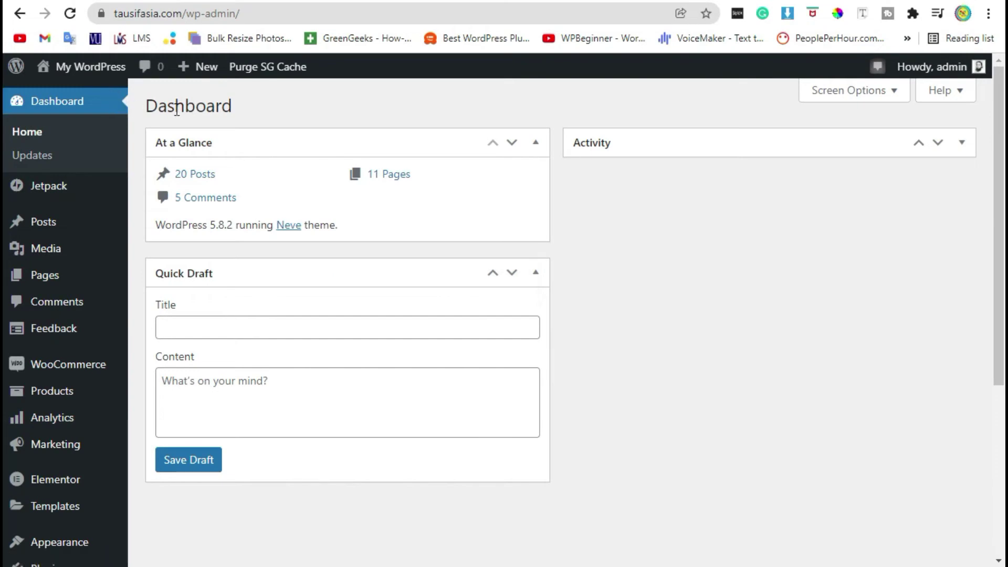
{"action": "scroll", "coordinate": [177, 109], "scroll_direction": "down", "scroll_amount": 5}
{"action": "mouse_move", "coordinate": [84, 298]}
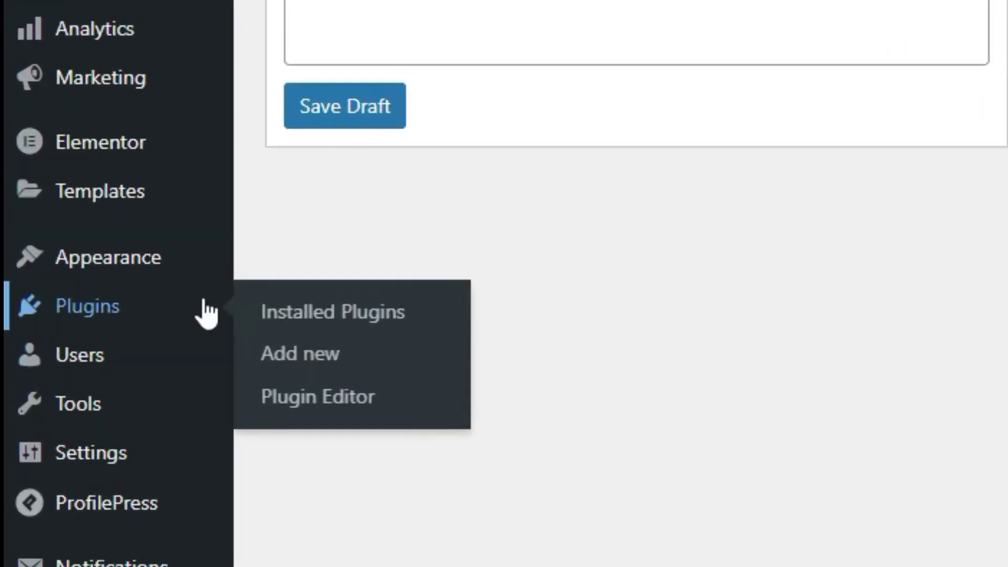
{"action": "left_click", "coordinate": [321, 351]}
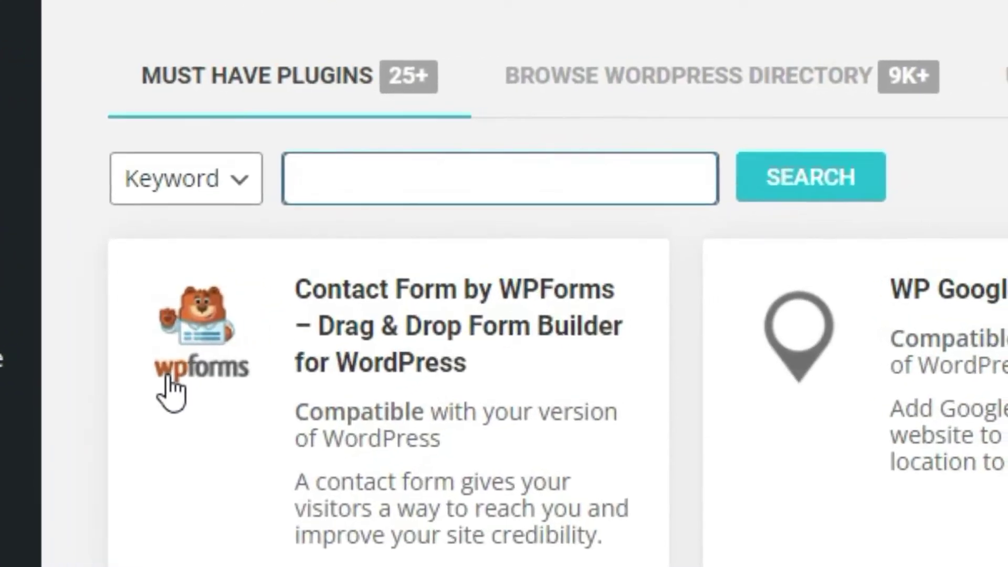
Search the plugins by keyword for "AWB"
{"action": "type", "text": "AWB"}
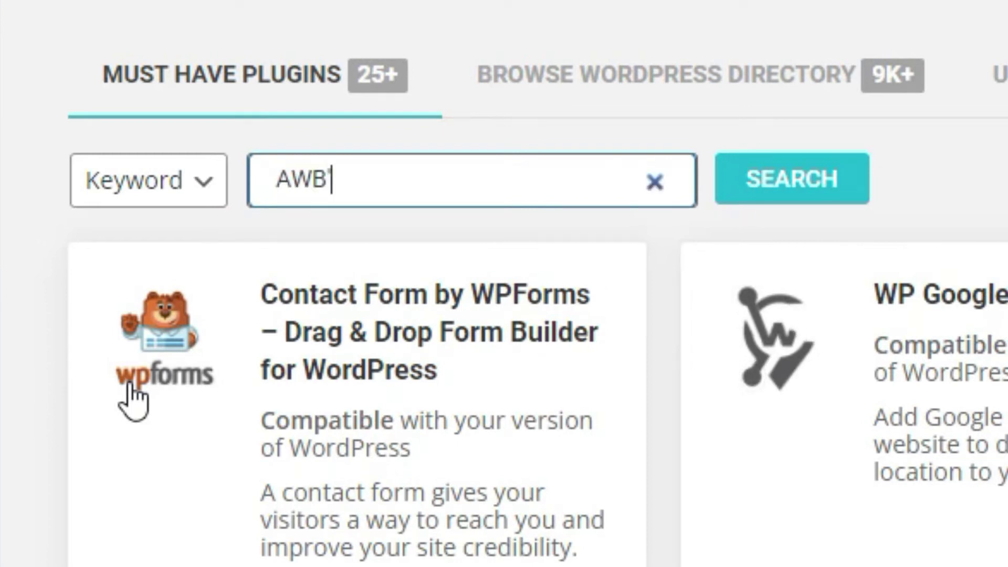
{"action": "type", "text": "'\\"}
{"action": "key", "text": "BackSpace"}
{"action": "key", "text": "BackSpace"}
{"action": "key", "text": "Return"}
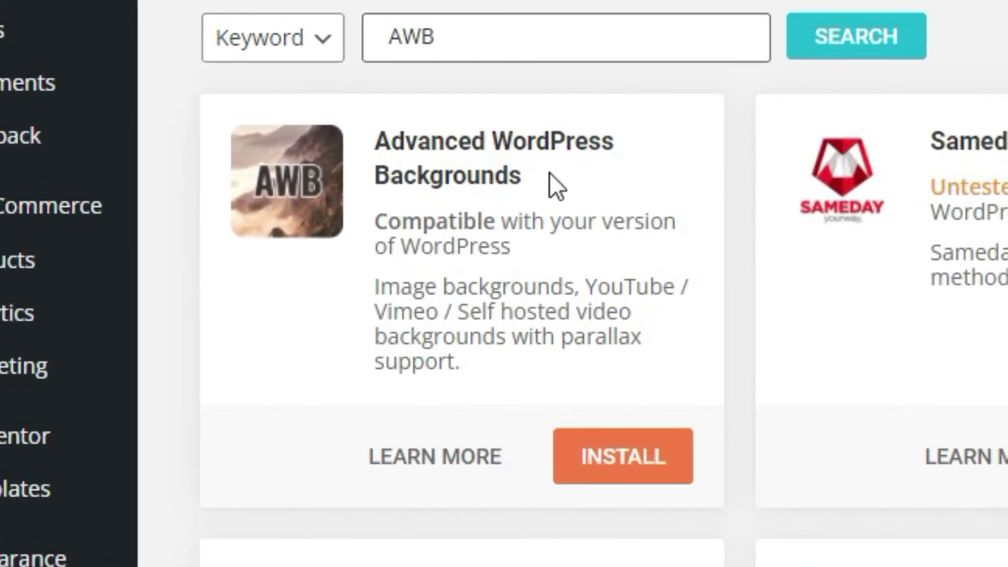
Install and activate the Advanced WordPress Backgrounds plugin
{"action": "left_click_drag", "start_coordinate": [526, 182], "coordinate": [407, 166]}
{"action": "left_click", "coordinate": [604, 174]}
{"action": "left_click", "coordinate": [635, 459]}
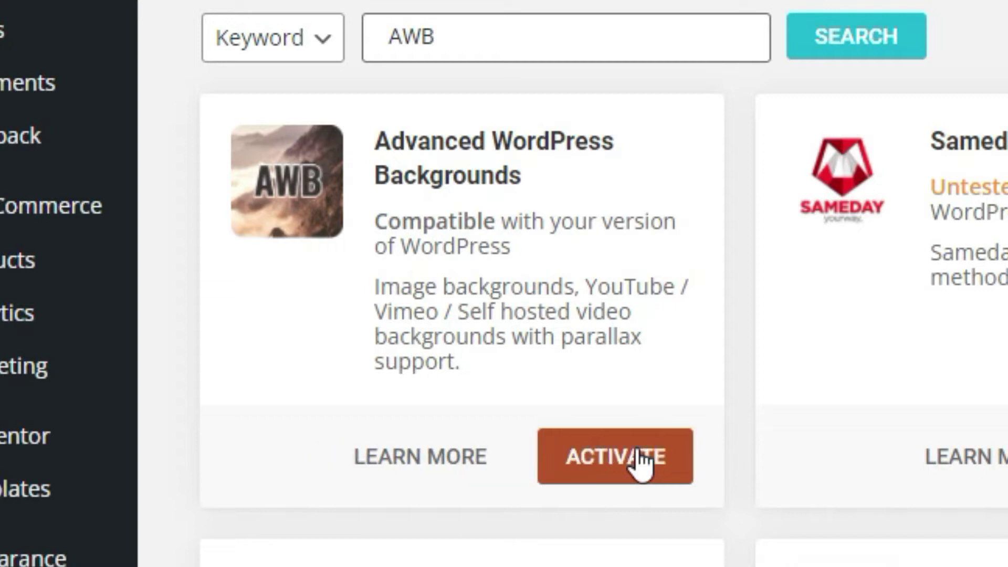
{"action": "left_click", "coordinate": [642, 465]}
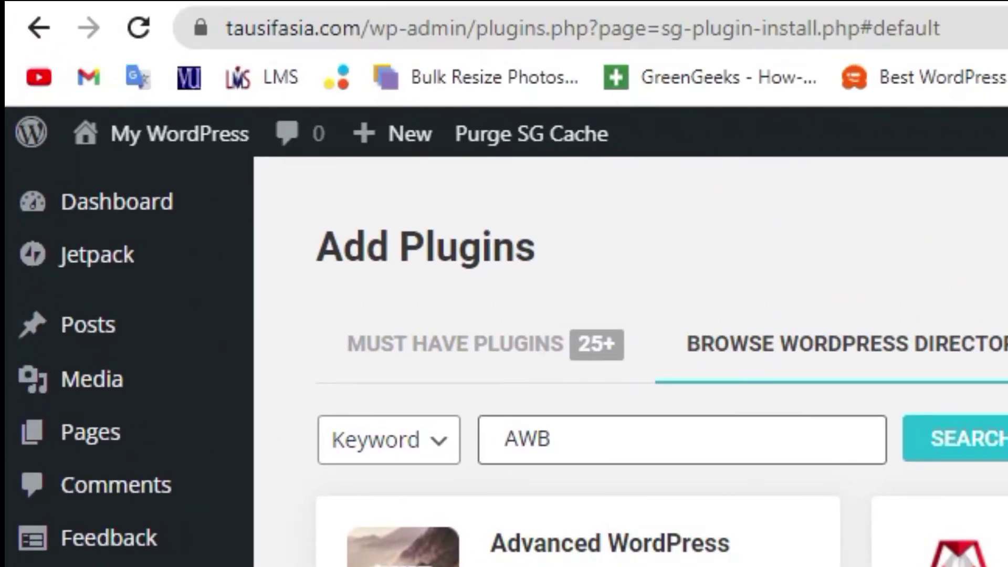
Return to the dashboard and create a new page titled "FIRST PARALLAX"
{"action": "left_click", "coordinate": [226, 223]}
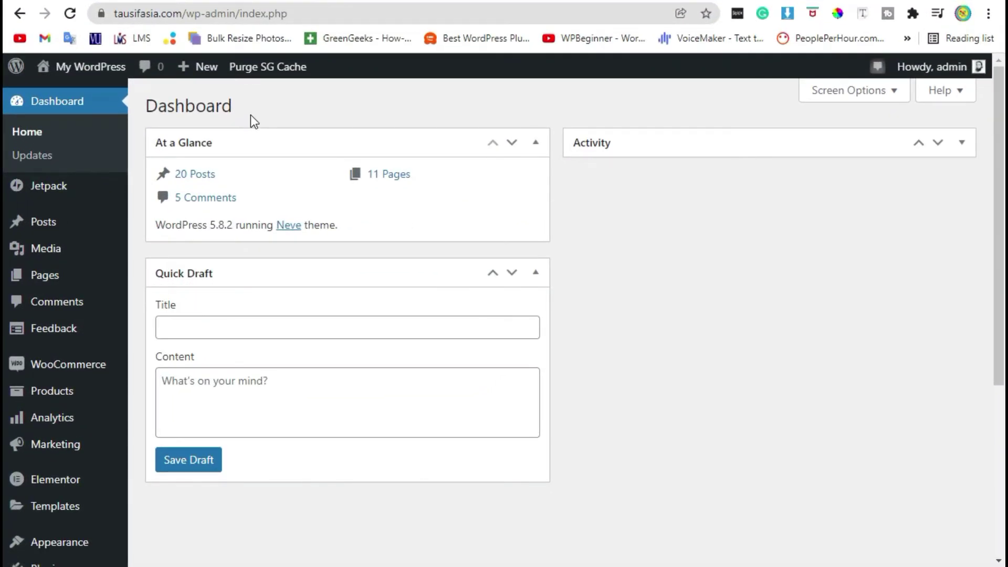
{"action": "scroll", "coordinate": [251, 114], "scroll_direction": "down", "scroll_amount": 2}
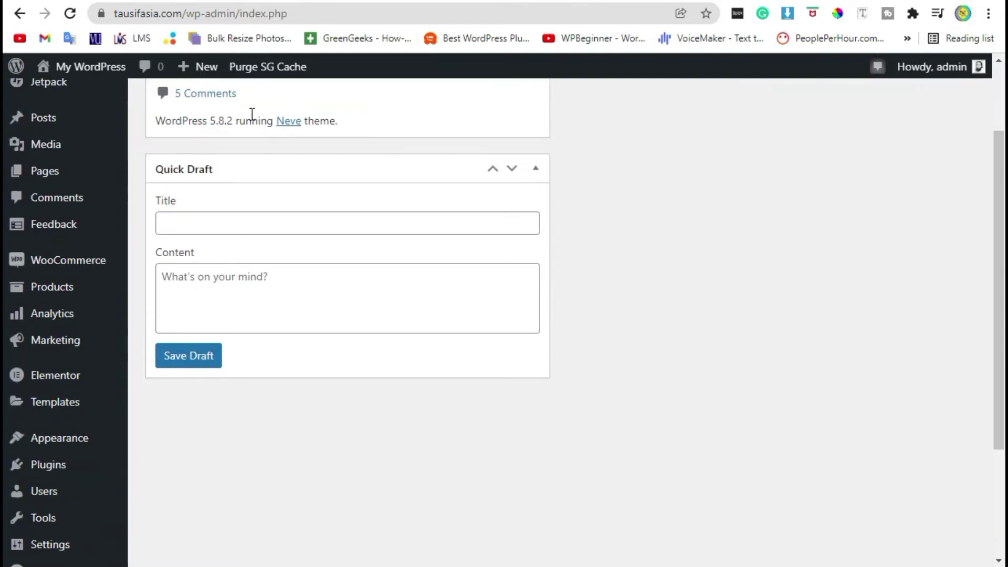
{"action": "mouse_move", "coordinate": [61, 177]}
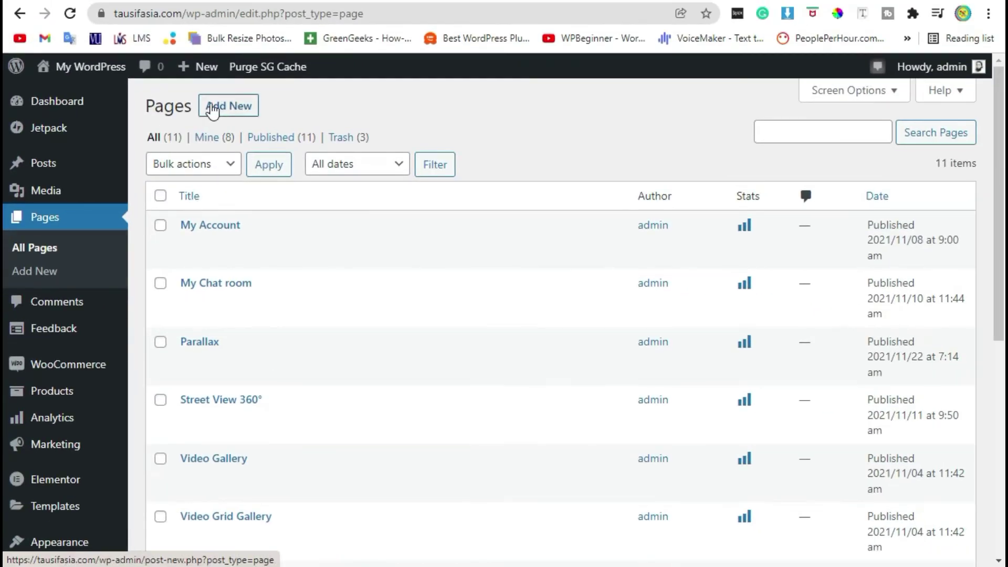
{"action": "left_click", "coordinate": [212, 111]}
{"action": "left_click", "coordinate": [212, 111]}
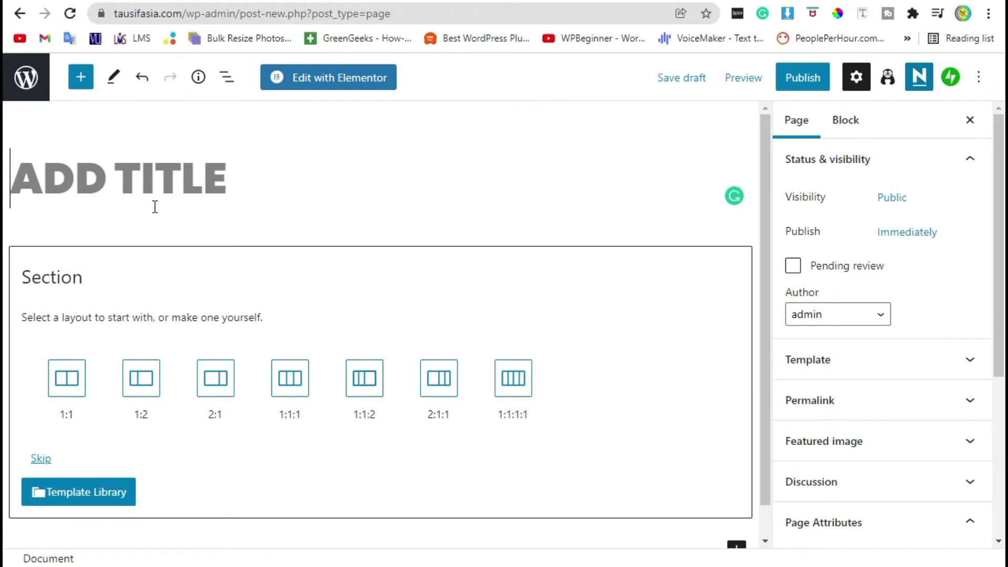
{"action": "type", "text": "FIRST "}
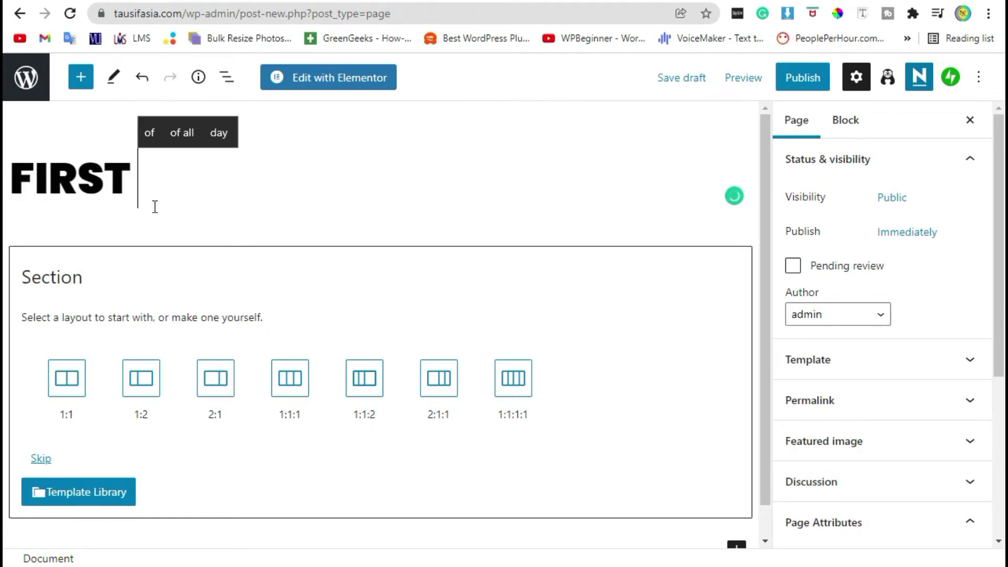
{"action": "type", "text": "PARALL"}
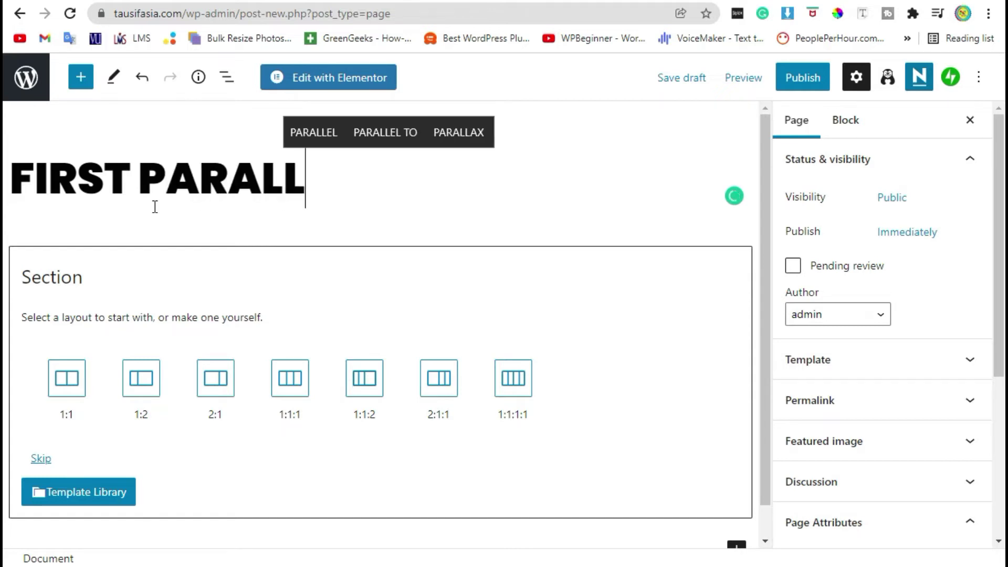
{"action": "type", "text": "AX"}
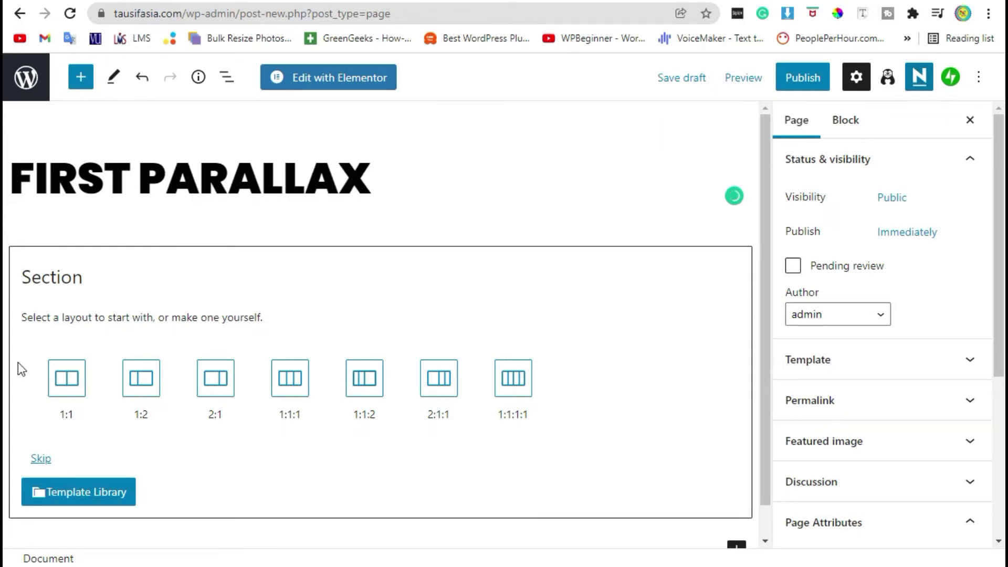
Skip the section layout choice and insert a Background (AWB) block into the section column
{"action": "left_click", "coordinate": [42, 460]}
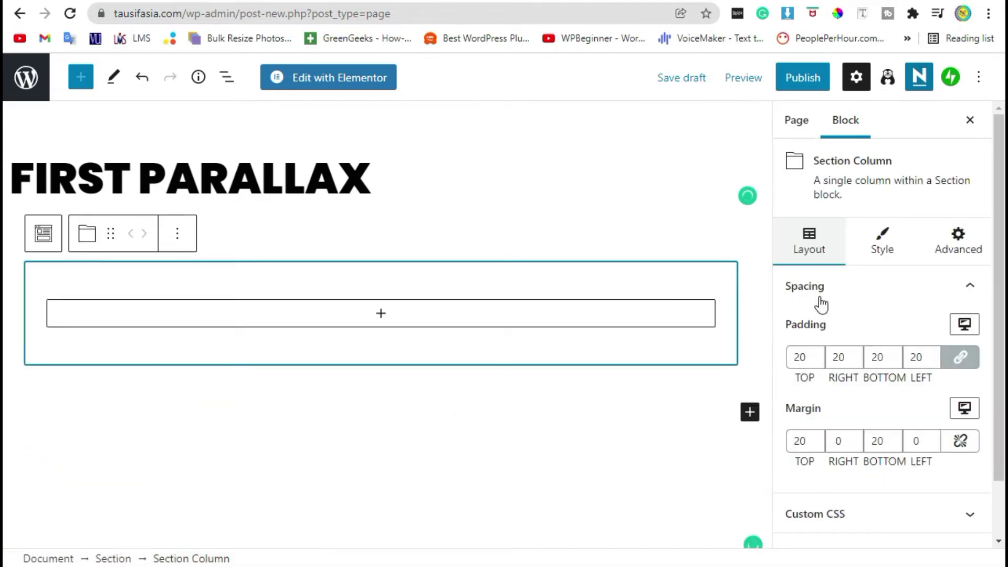
{"action": "left_click", "coordinate": [379, 308]}
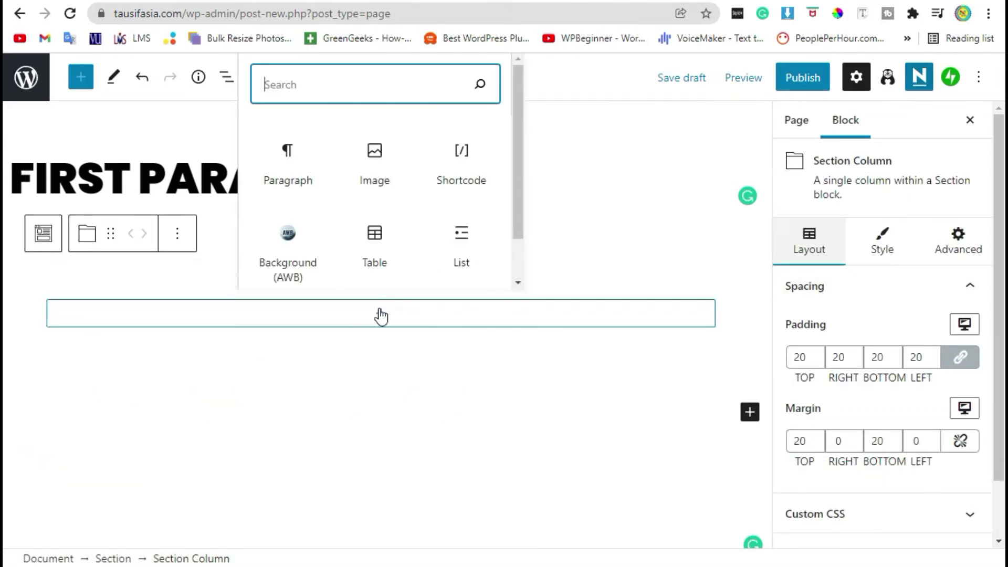
{"action": "left_click", "coordinate": [297, 262]}
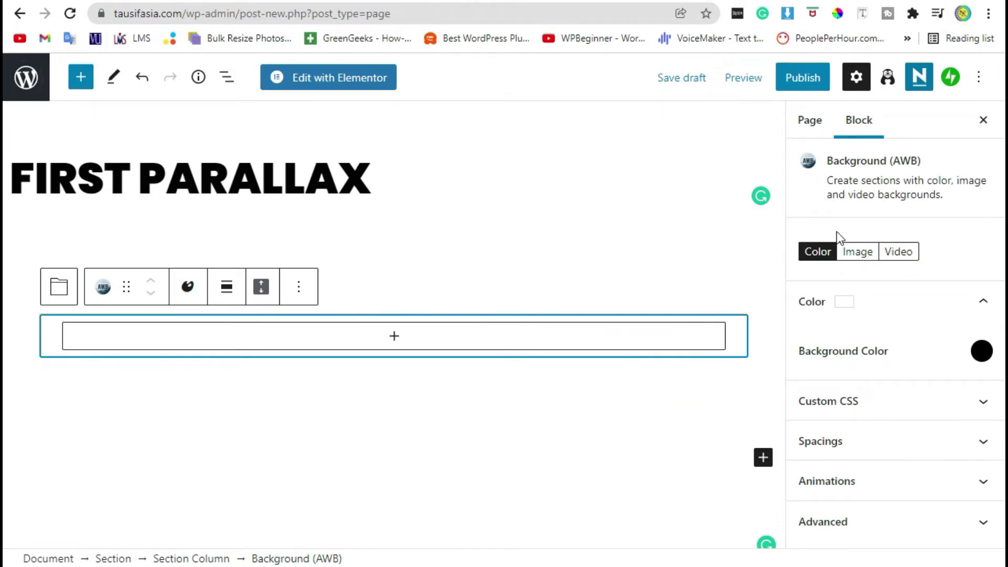
Set the block's background type to Image and use neve-freelancer-14.jpg from the media library
{"action": "left_click", "coordinate": [855, 254]}
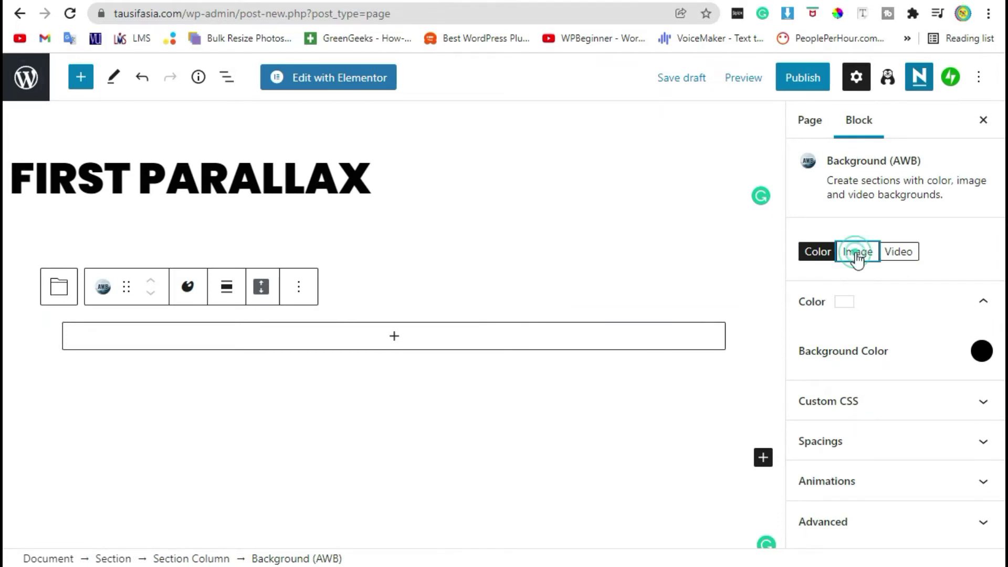
{"action": "left_click", "coordinate": [825, 340]}
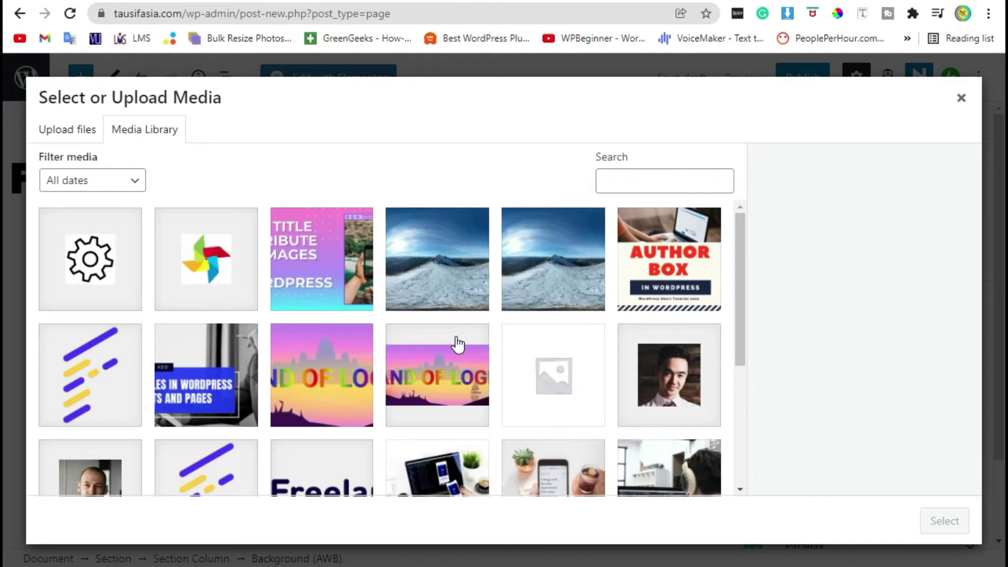
{"action": "scroll", "coordinate": [456, 341], "scroll_direction": "down", "scroll_amount": 5}
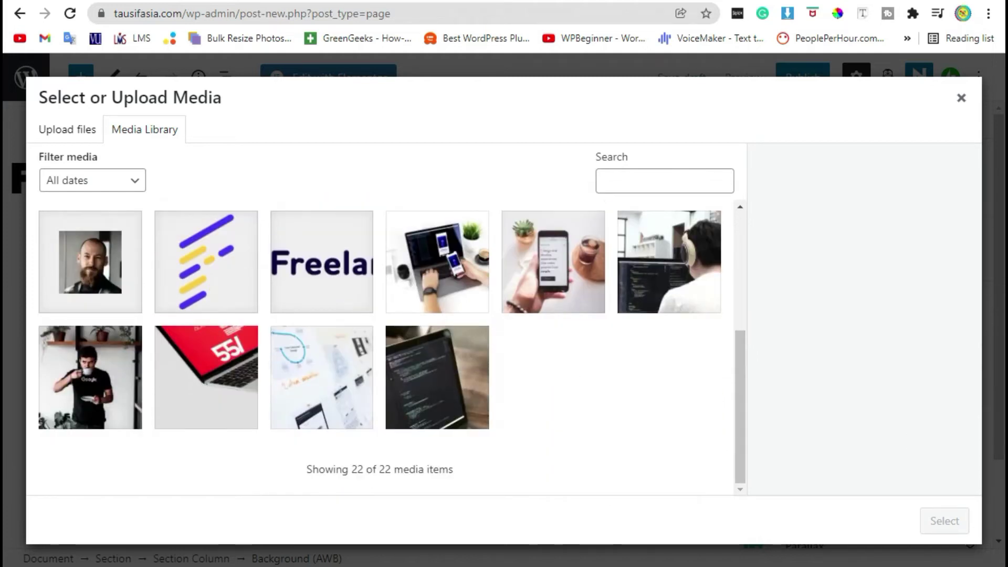
{"action": "left_click", "coordinate": [417, 272]}
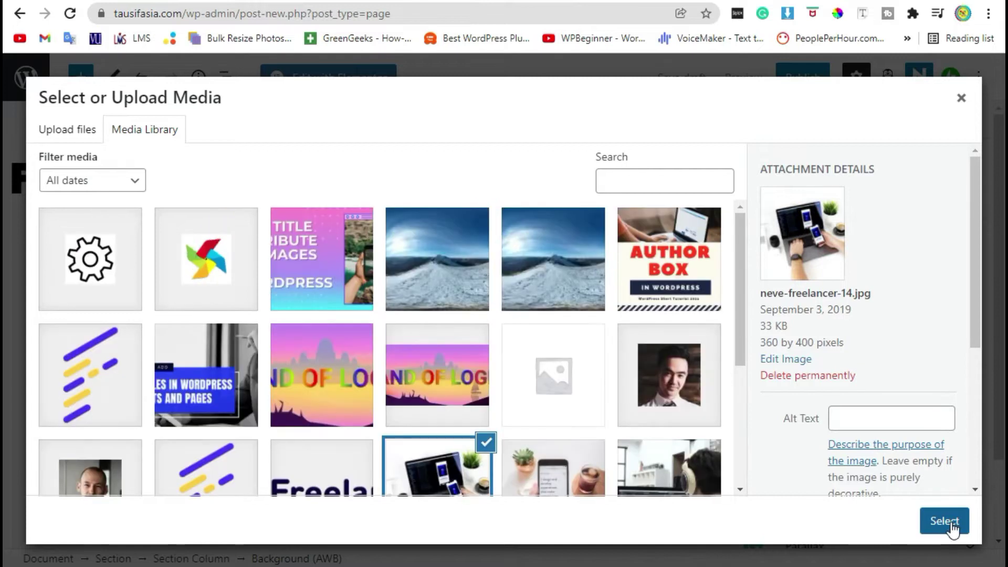
{"action": "left_click", "coordinate": [952, 523]}
Move the image's focal point to 56% left and 56% top, and make the background block full height
{"action": "scroll", "coordinate": [902, 330], "scroll_direction": "down", "scroll_amount": 2}
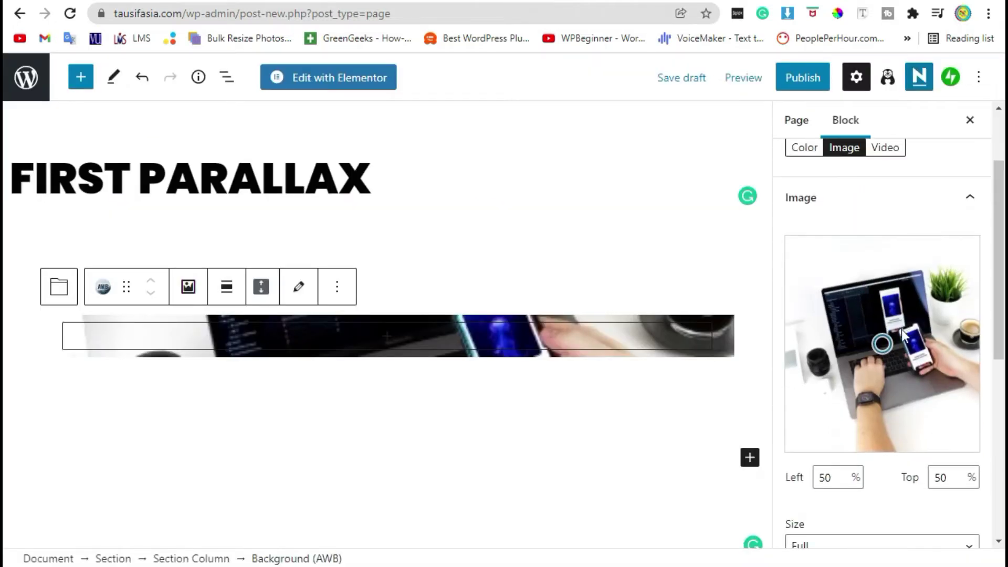
{"action": "mouse_move", "coordinate": [882, 344]}
{"action": "left_mouse_down"}
{"action": "mouse_move", "coordinate": [880, 239]}
{"action": "mouse_move", "coordinate": [894, 357]}
{"action": "left_mouse_up"}
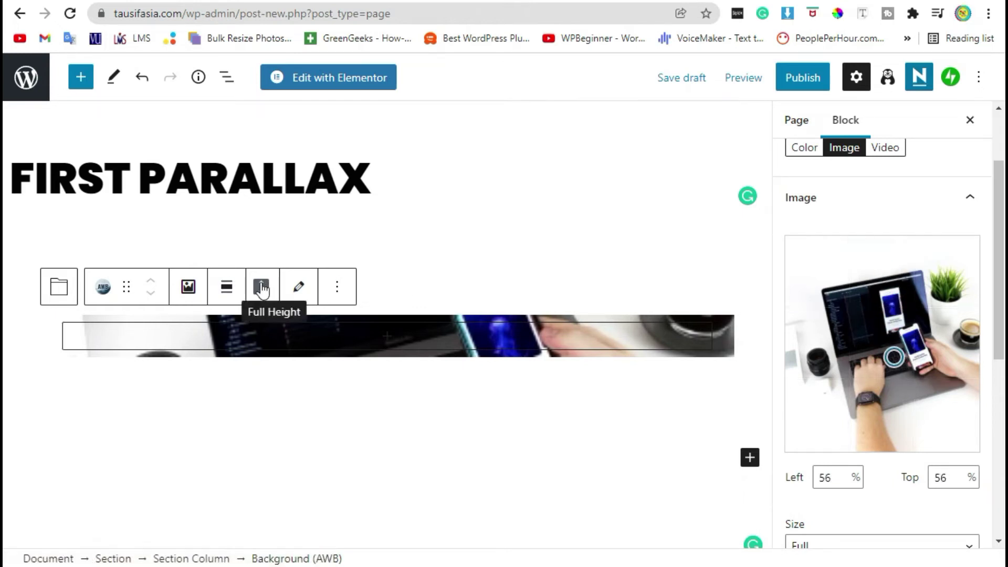
{"action": "left_click", "coordinate": [262, 287]}
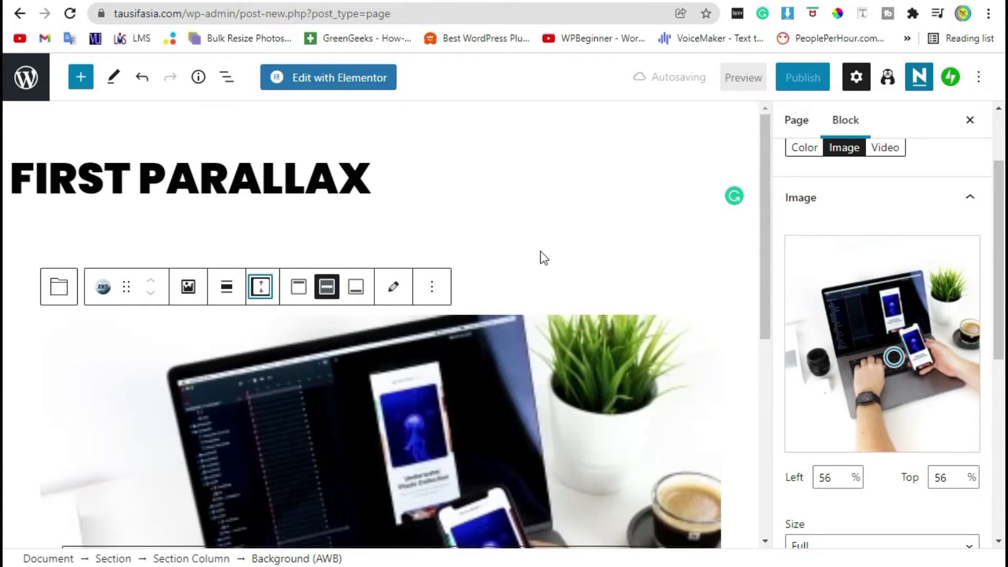
Move the image's focal point to 52% left and 92% top, and align the block's content to the bottom
{"action": "scroll", "coordinate": [540, 251], "scroll_direction": "down", "scroll_amount": 4}
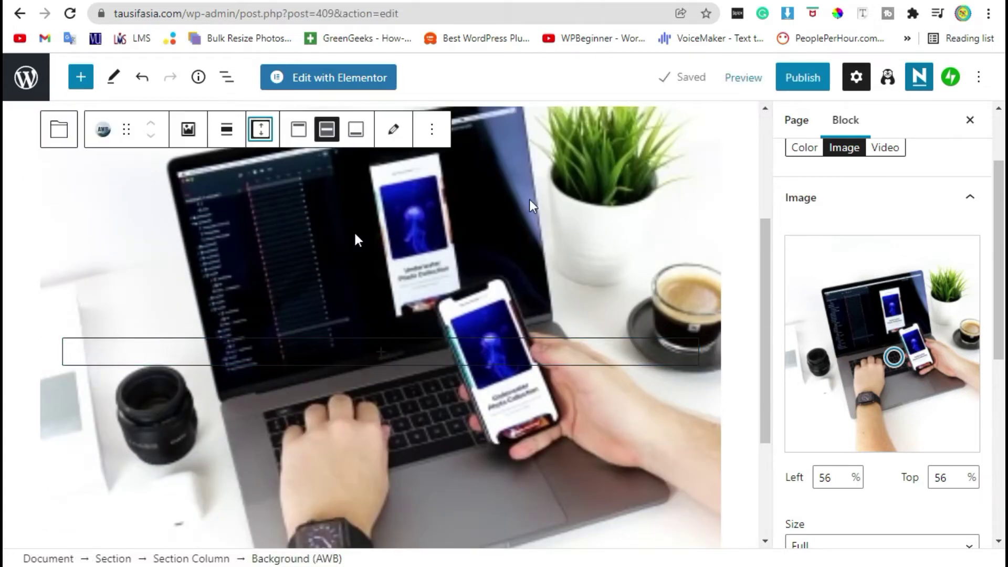
{"action": "left_click_drag", "start_coordinate": [893, 357], "coordinate": [887, 434]}
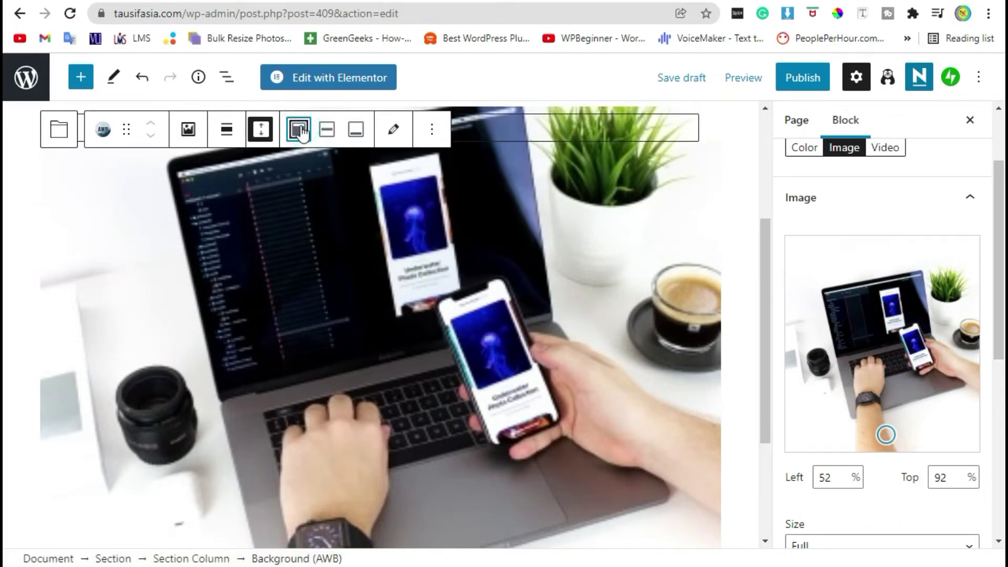
{"action": "left_click", "coordinate": [356, 130]}
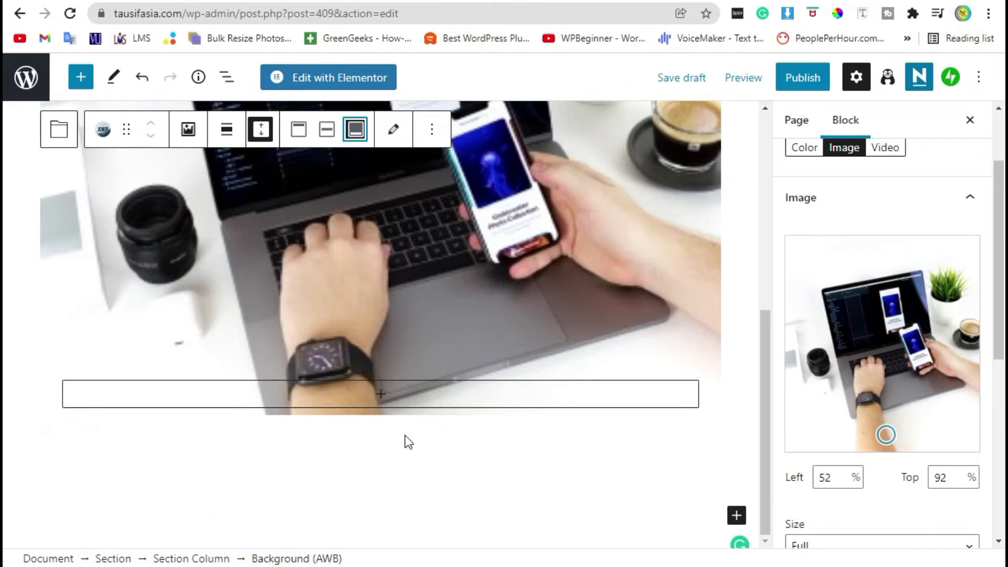
Insert a Paragraph block inside the background block and enter "This is my first parallax effect."
{"action": "left_click", "coordinate": [380, 394]}
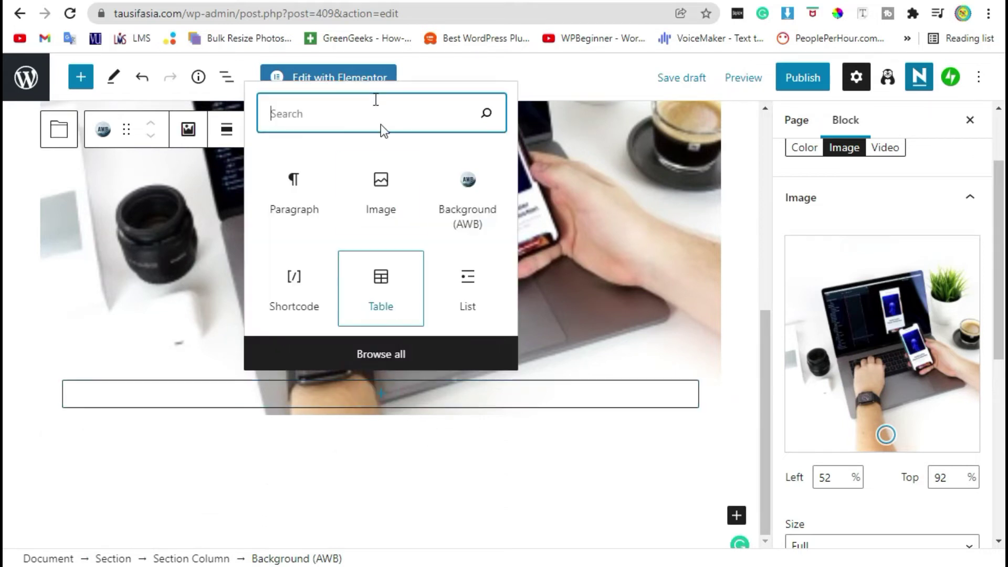
{"action": "left_click", "coordinate": [290, 210]}
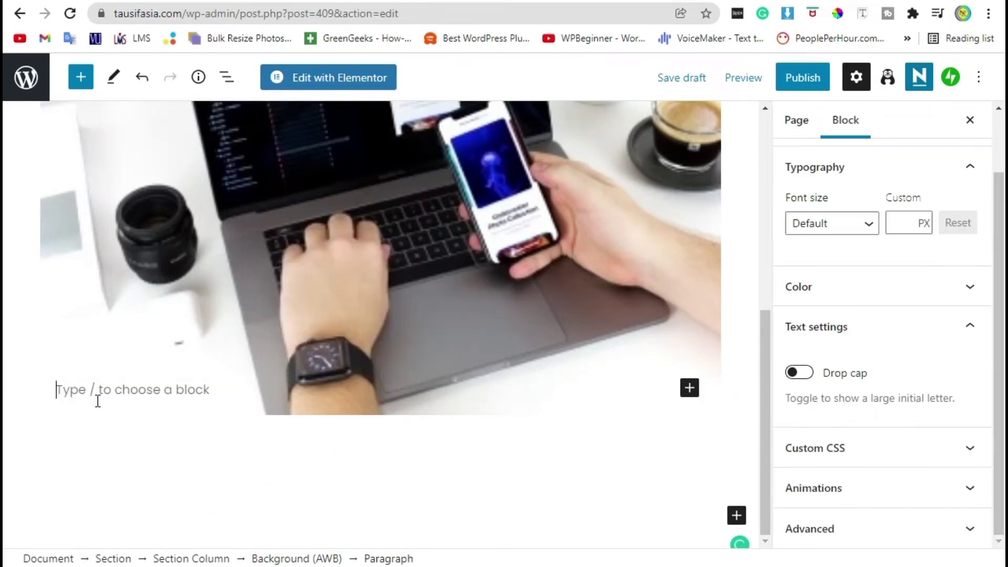
{"action": "type", "text": "This i"}
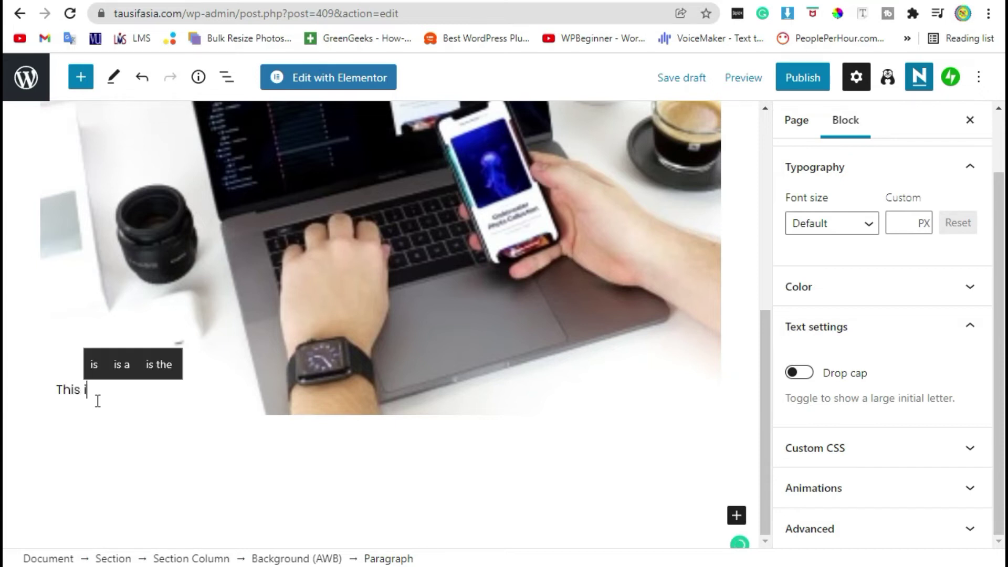
{"action": "type", "text": "s my "}
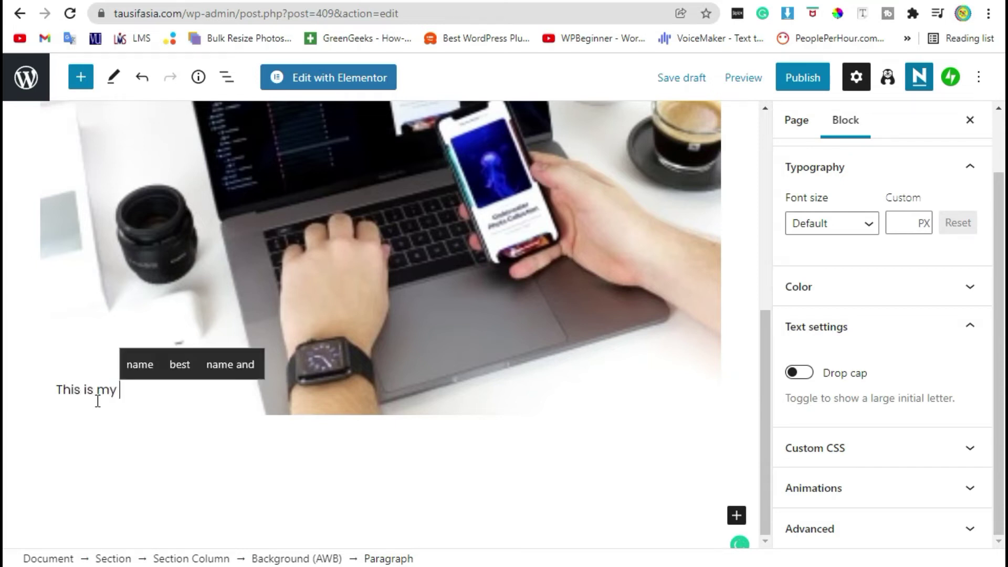
{"action": "type", "text": "first "}
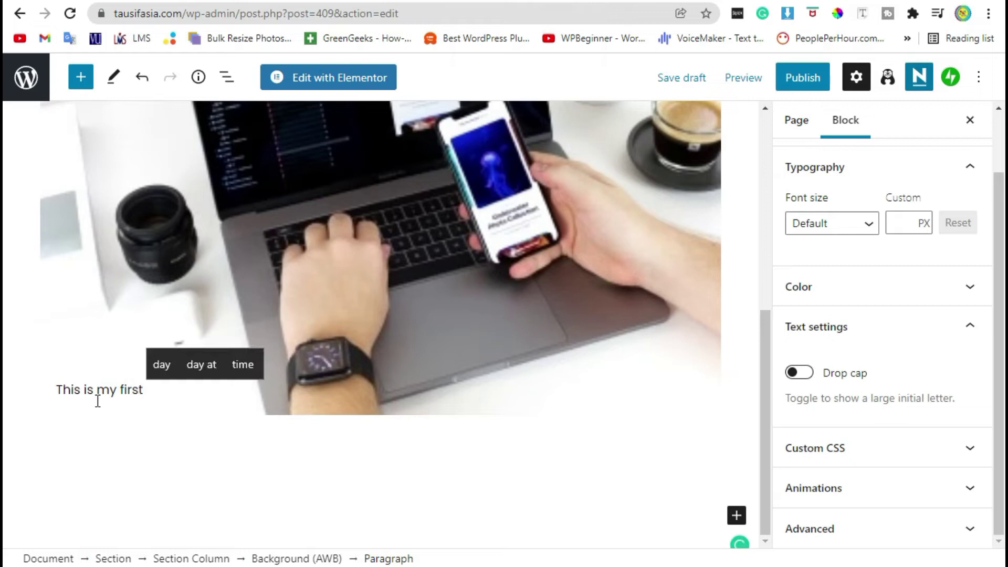
{"action": "type", "text": "paralll"}
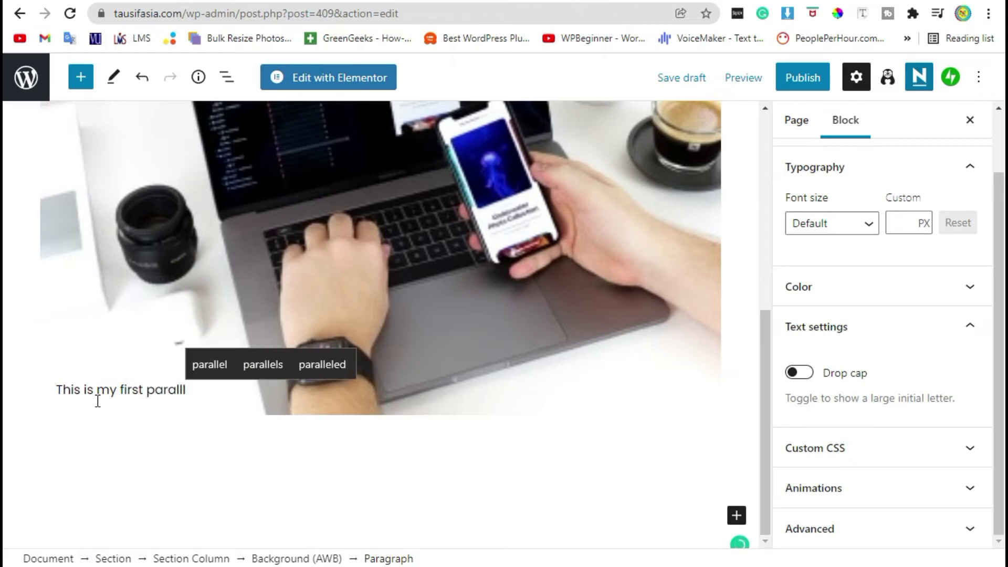
{"action": "type", "text": "acx"}
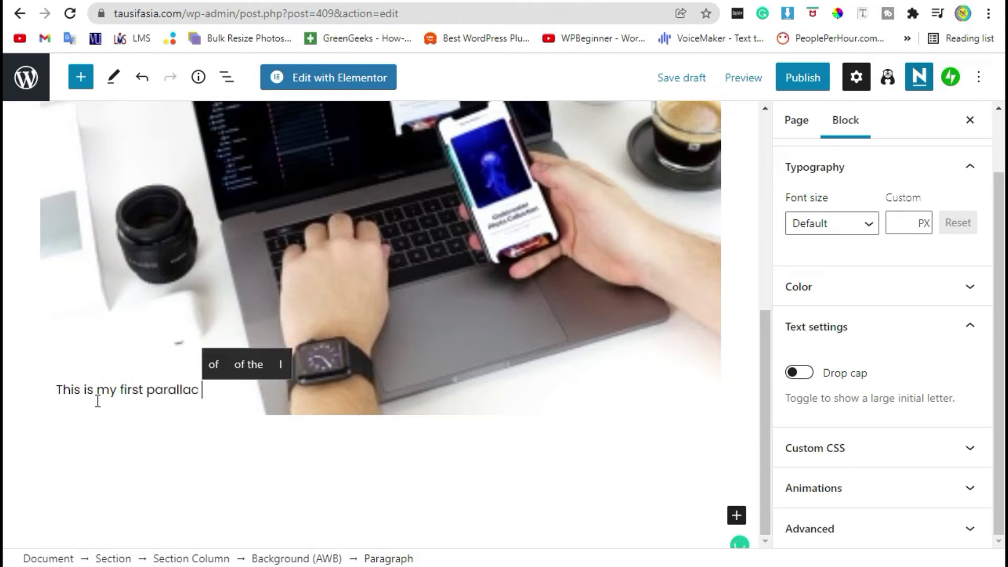
{"action": "key", "text": "BackSpace"}
{"action": "key", "text": "BackSpace"}
{"action": "type", "text": "x "}
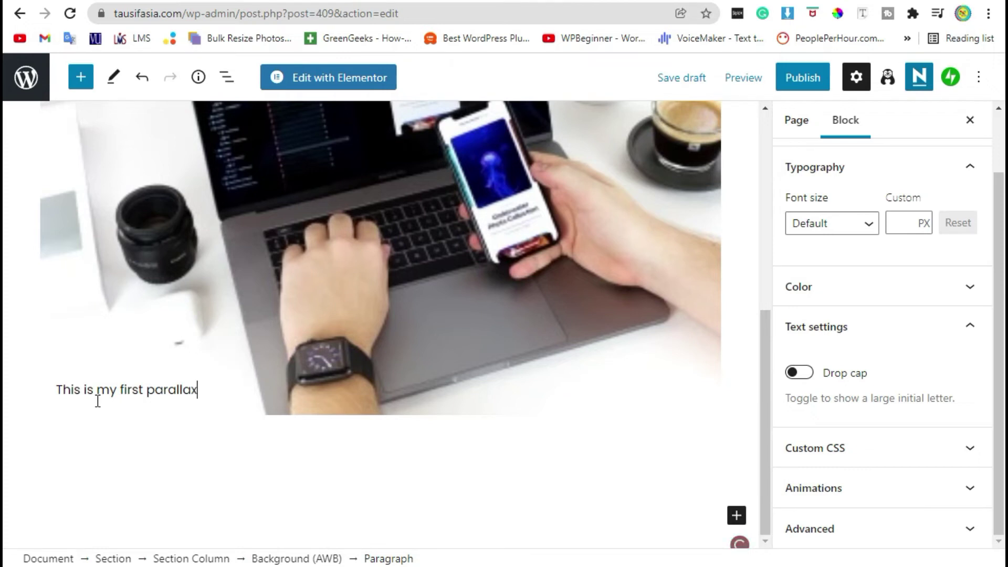
{"action": "type", "text": "effec"}
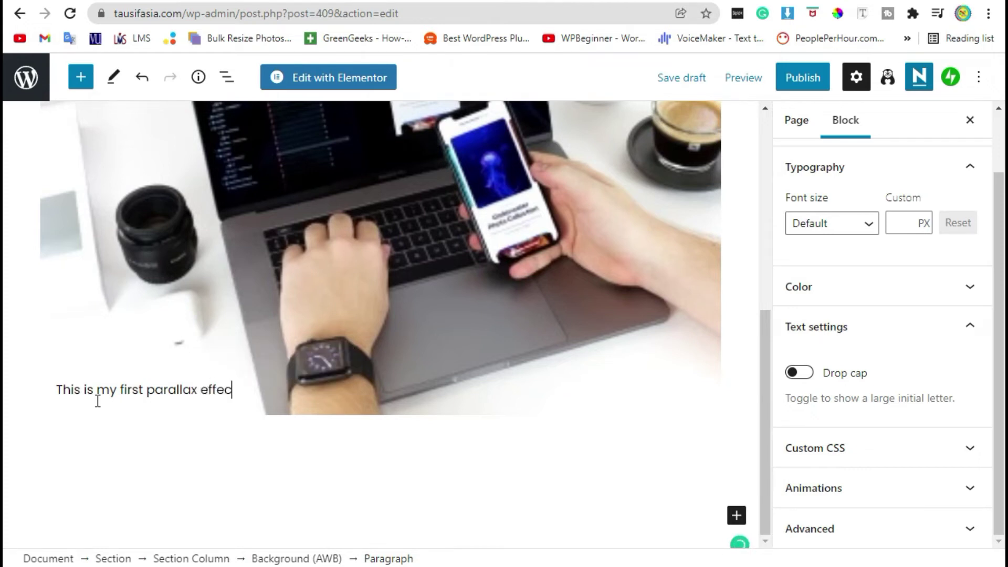
{"action": "type", "text": "t."}
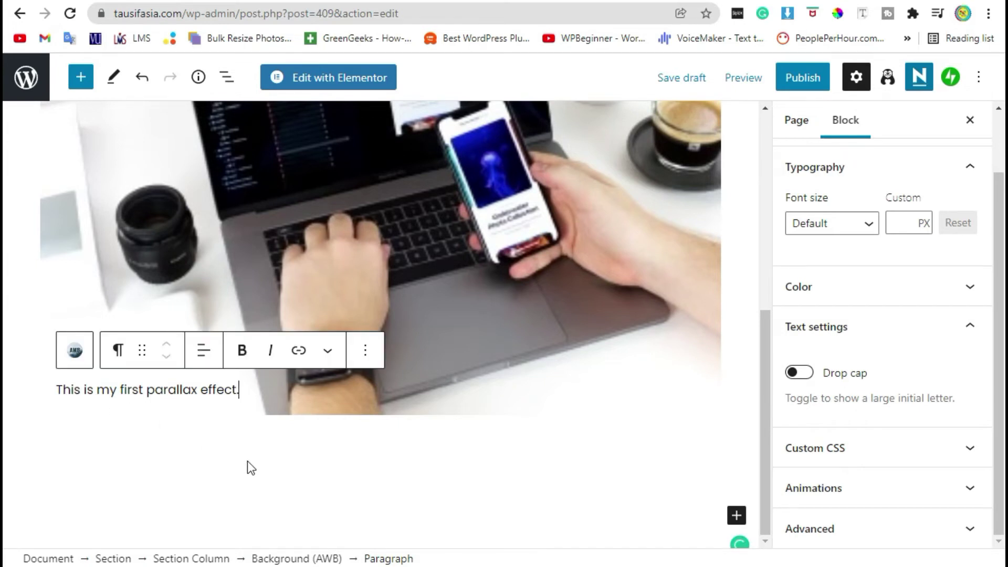
{"action": "scroll", "coordinate": [248, 461], "scroll_direction": "up", "scroll_amount": 2}
{"action": "scroll", "coordinate": [443, 314], "scroll_direction": "down", "scroll_amount": 2}
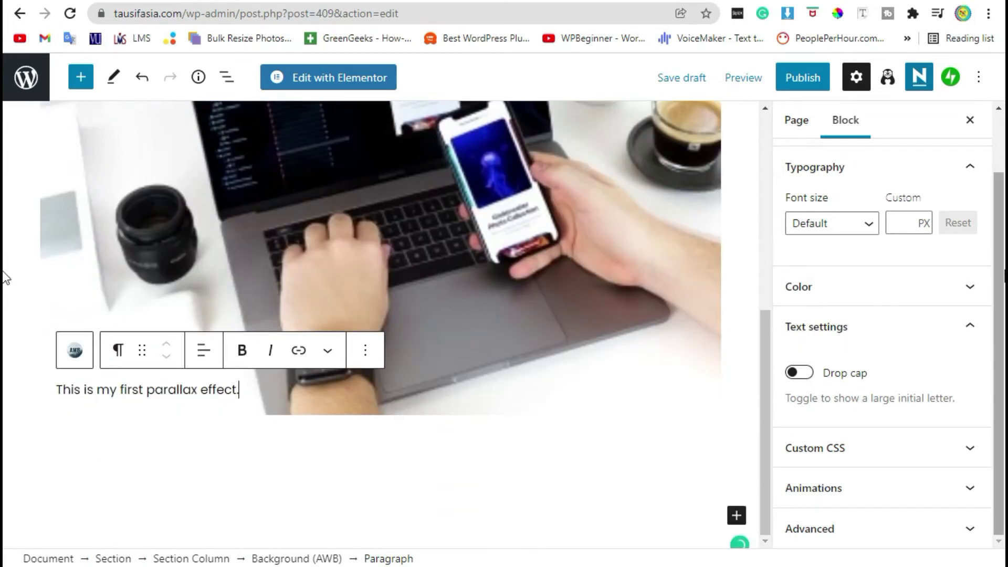
Select the Background (AWB) block and set its image size to Medium and background size to Contain
{"action": "left_click", "coordinate": [285, 228]}
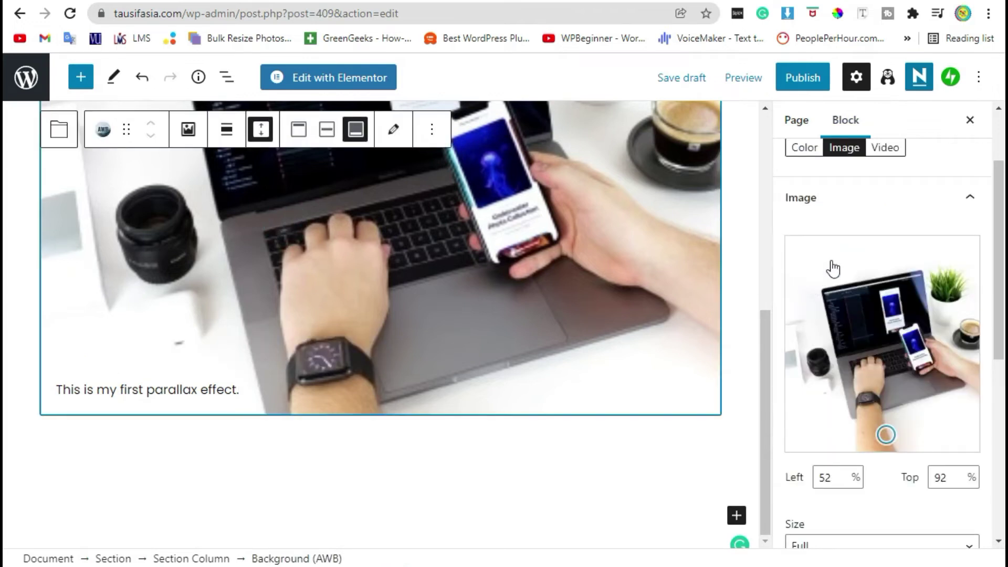
{"action": "scroll", "coordinate": [833, 269], "scroll_direction": "down", "scroll_amount": 5}
{"action": "left_click", "coordinate": [818, 245]}
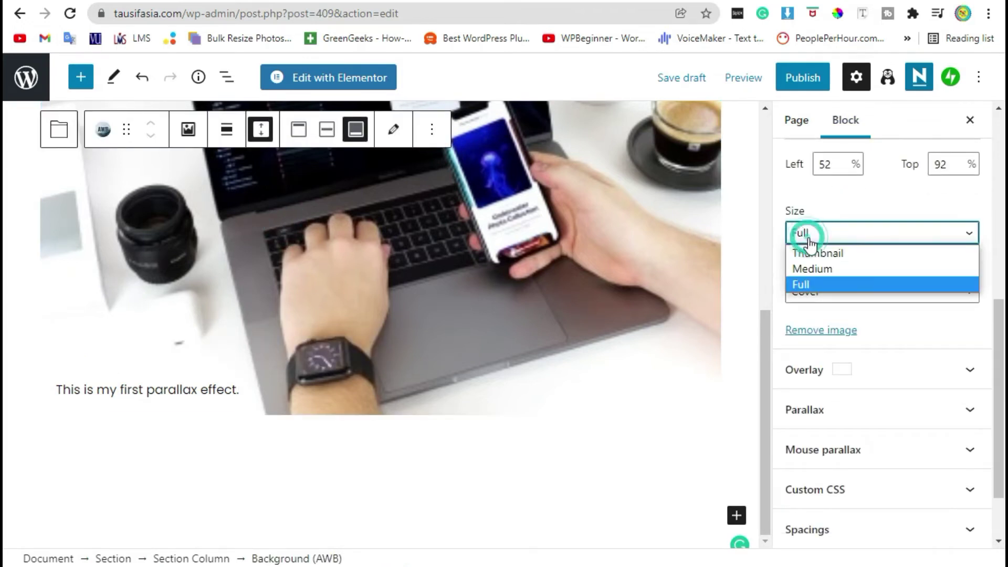
{"action": "left_click", "coordinate": [832, 266]}
{"action": "left_click", "coordinate": [830, 286]}
{"action": "left_click", "coordinate": [837, 327]}
{"action": "scroll", "coordinate": [887, 241], "scroll_direction": "down", "scroll_amount": 2}
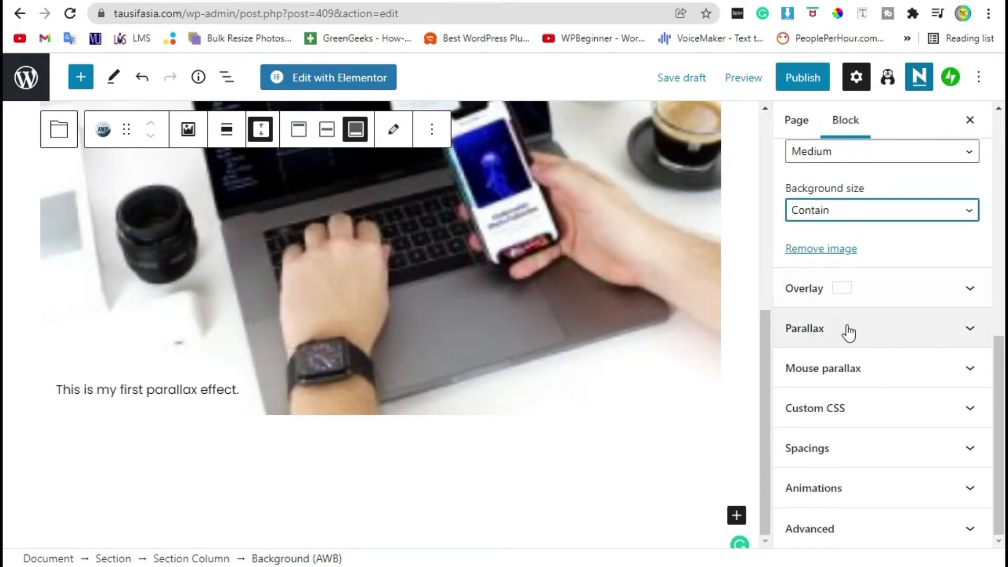
Set the background block's parallax type to Scroll
{"action": "left_click", "coordinate": [873, 329]}
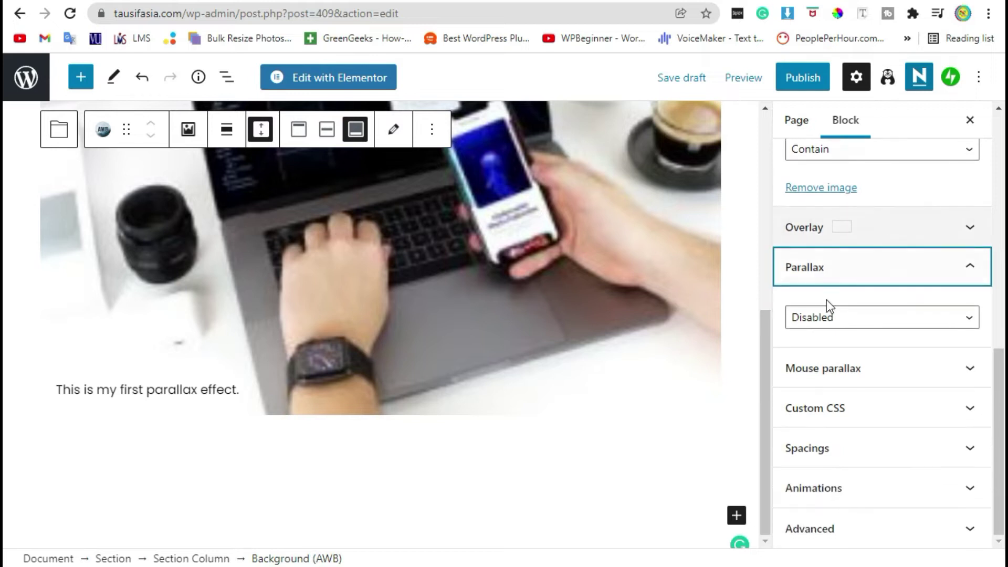
{"action": "left_click", "coordinate": [825, 315]}
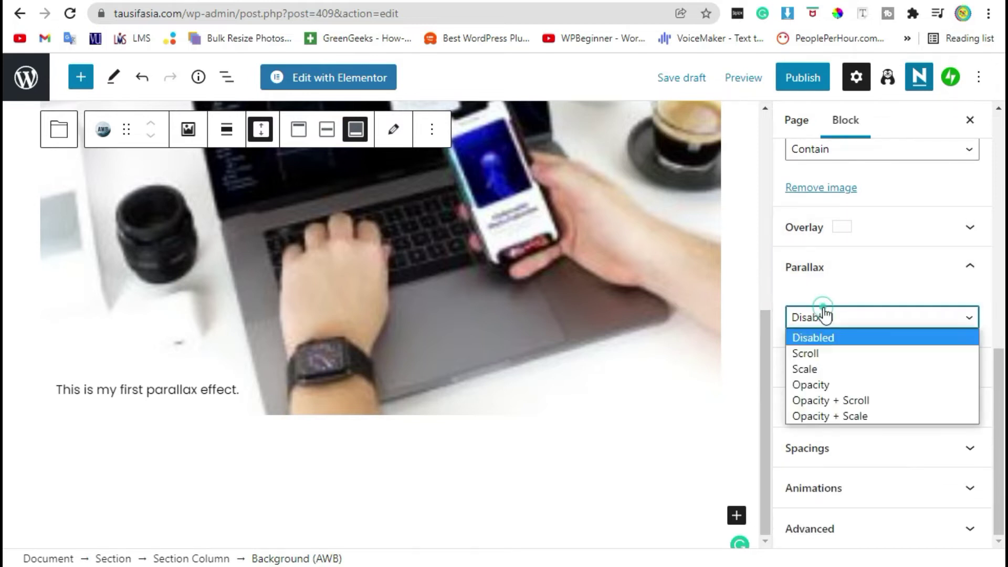
{"action": "left_click", "coordinate": [825, 354]}
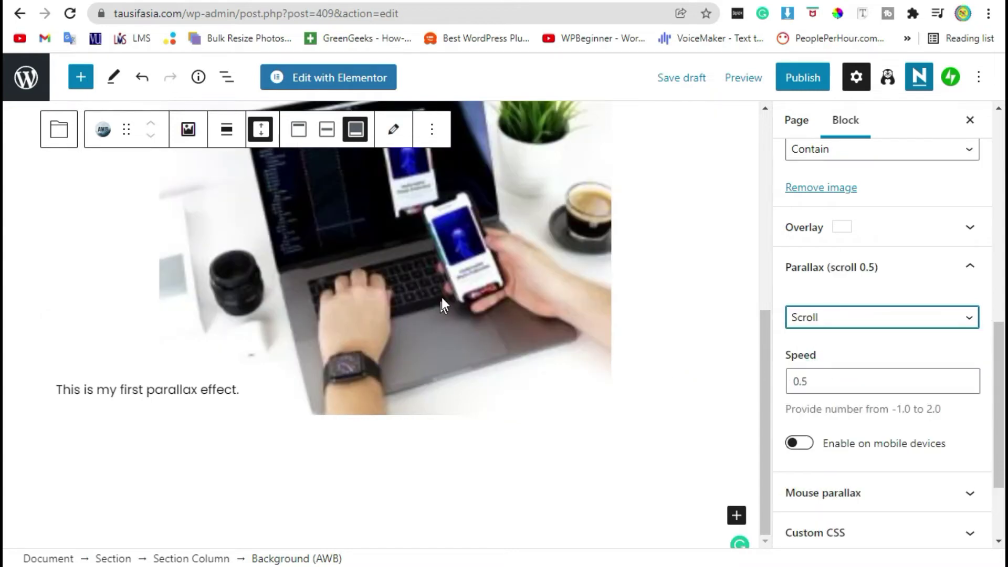
Examine how the background image moves with the Scroll parallax while the page scrolls in the editor
{"action": "scroll", "coordinate": [439, 298], "scroll_direction": "up", "scroll_amount": 3}
{"action": "scroll", "coordinate": [452, 248], "scroll_direction": "down", "scroll_amount": 2}
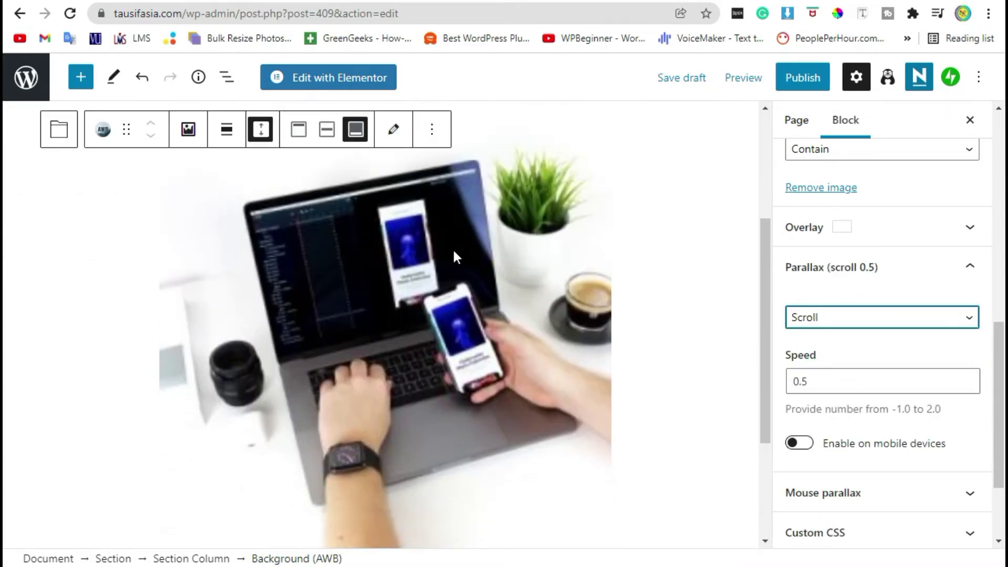
{"action": "scroll", "coordinate": [454, 252], "scroll_direction": "down", "scroll_amount": 3}
{"action": "scroll", "coordinate": [453, 248], "scroll_direction": "up", "scroll_amount": 4}
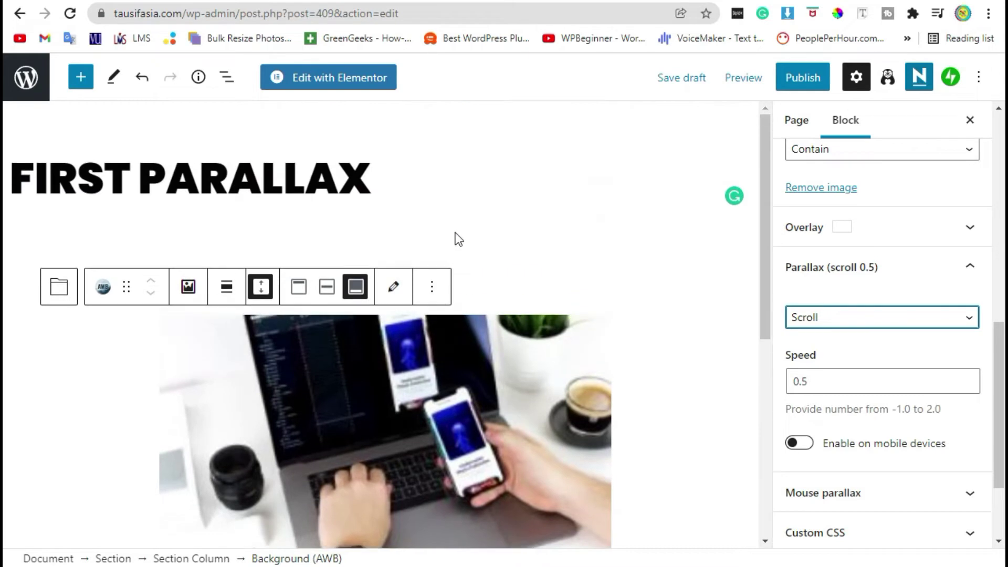
{"action": "scroll", "coordinate": [443, 294], "scroll_direction": "down", "scroll_amount": 2}
{"action": "scroll", "coordinate": [397, 363], "scroll_direction": "down", "scroll_amount": 3}
{"action": "scroll", "coordinate": [402, 345], "scroll_direction": "up", "scroll_amount": 4}
{"action": "scroll", "coordinate": [439, 314], "scroll_direction": "down", "scroll_amount": 3}
{"action": "scroll", "coordinate": [644, 396], "scroll_direction": "up", "scroll_amount": 4}
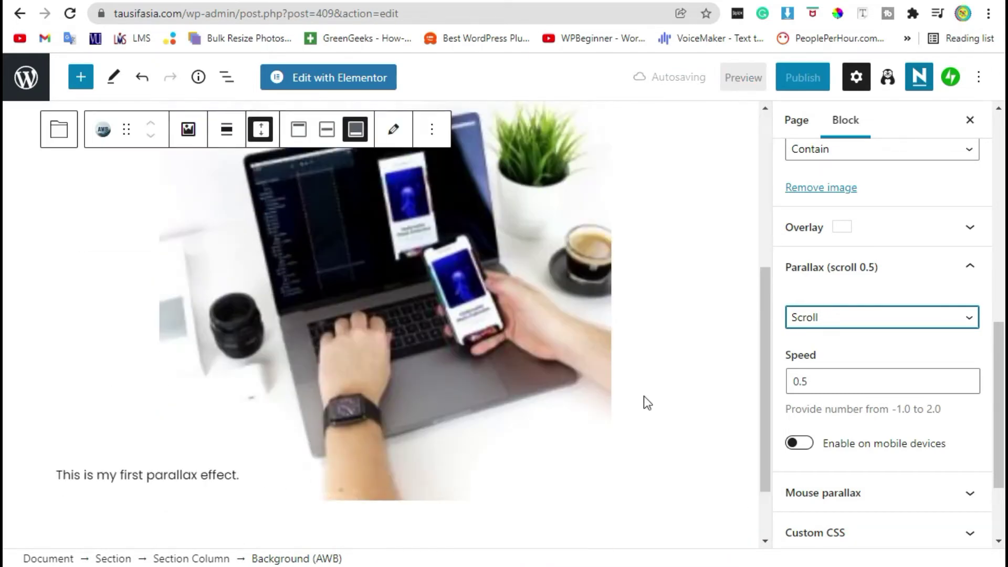
{"action": "scroll", "coordinate": [518, 258], "scroll_direction": "down", "scroll_amount": 3}
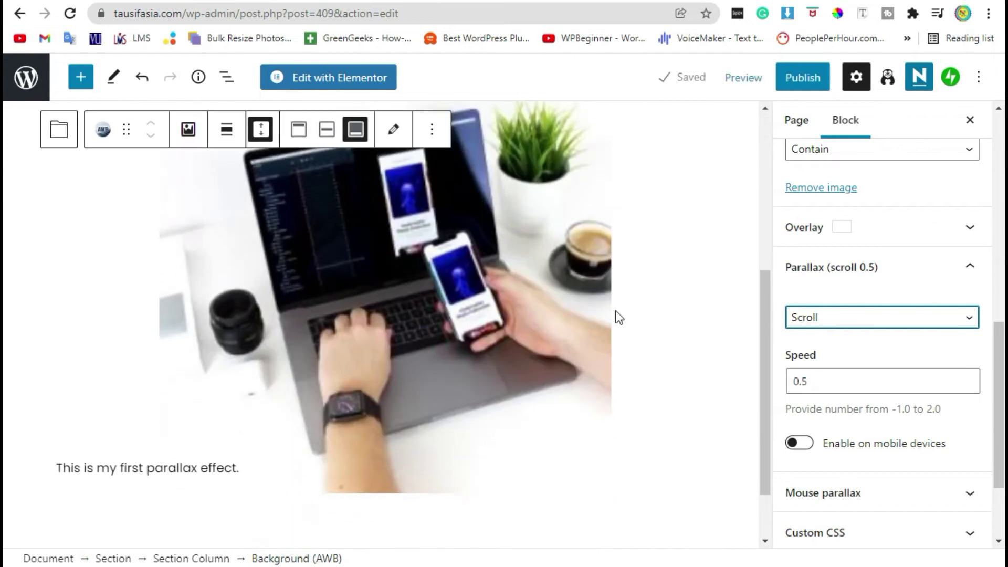
Switch the background block's parallax type to Scale and preview the effect in the editor
{"action": "left_click", "coordinate": [835, 318]}
{"action": "left_click", "coordinate": [822, 369]}
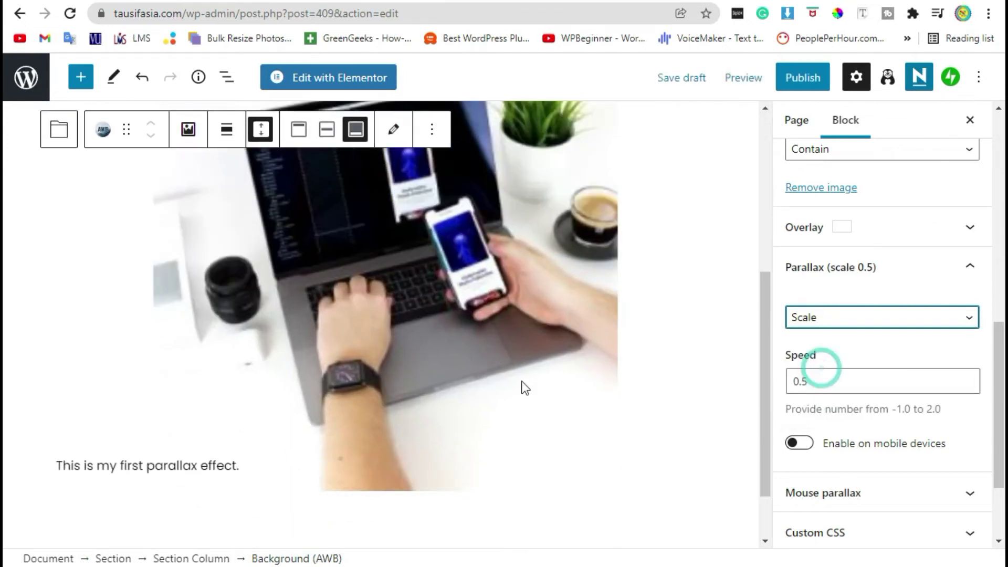
{"action": "scroll", "coordinate": [525, 367], "scroll_direction": "up", "scroll_amount": 3}
{"action": "scroll", "coordinate": [500, 344], "scroll_direction": "down", "scroll_amount": 3}
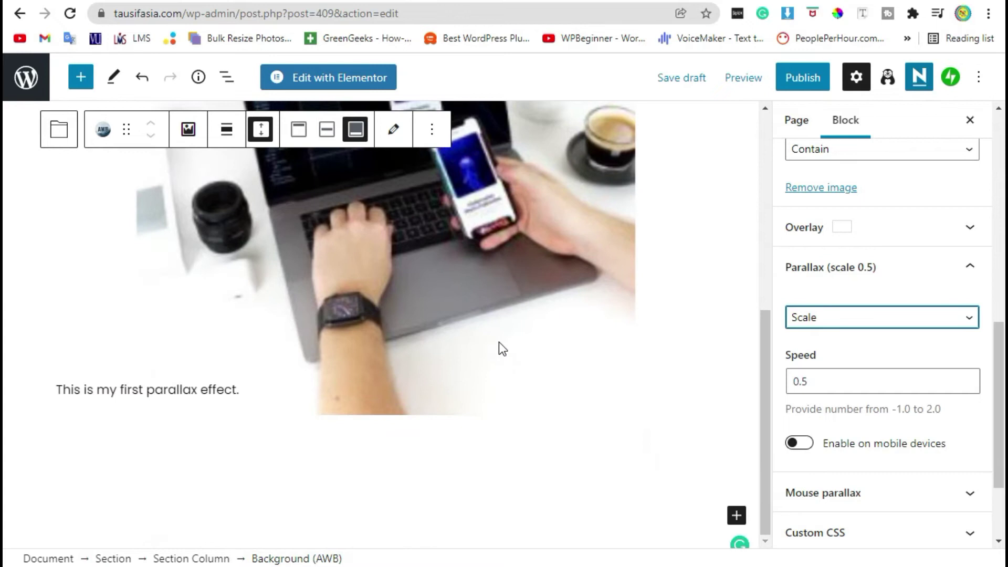
{"action": "scroll", "coordinate": [499, 342], "scroll_direction": "up", "scroll_amount": 3}
{"action": "scroll", "coordinate": [498, 342], "scroll_direction": "down", "scroll_amount": 3}
Switch the background block's parallax type to Opacity and preview the effect in the editor
{"action": "left_click", "coordinate": [847, 318]}
{"action": "left_click", "coordinate": [834, 388]}
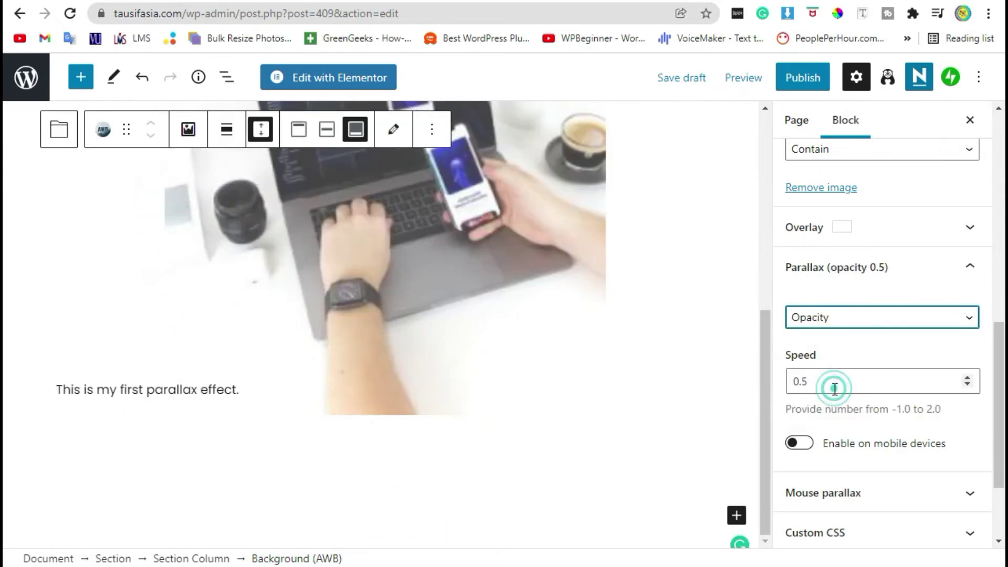
{"action": "scroll", "coordinate": [444, 368], "scroll_direction": "up", "scroll_amount": 3}
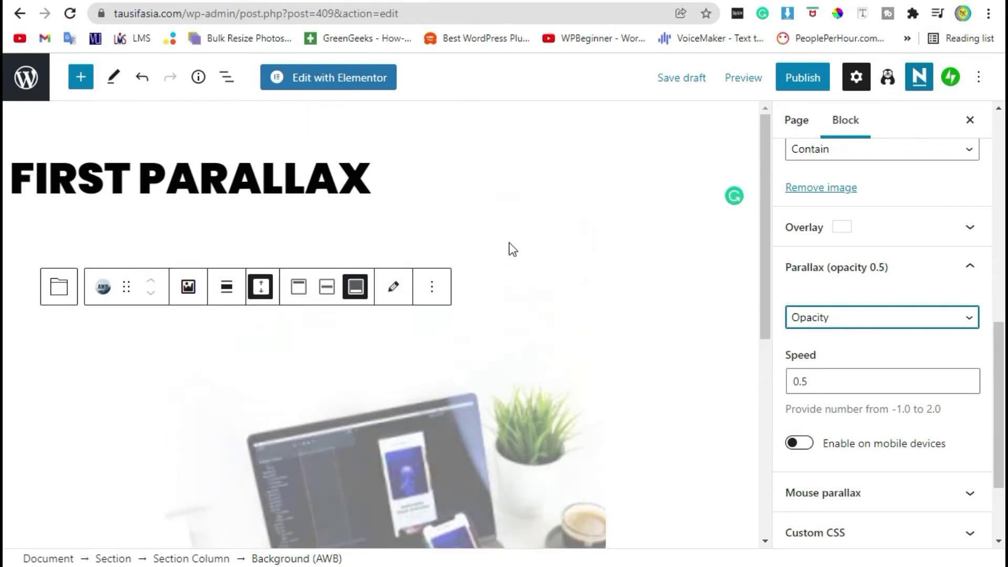
{"action": "scroll", "coordinate": [511, 255], "scroll_direction": "down", "scroll_amount": 5}
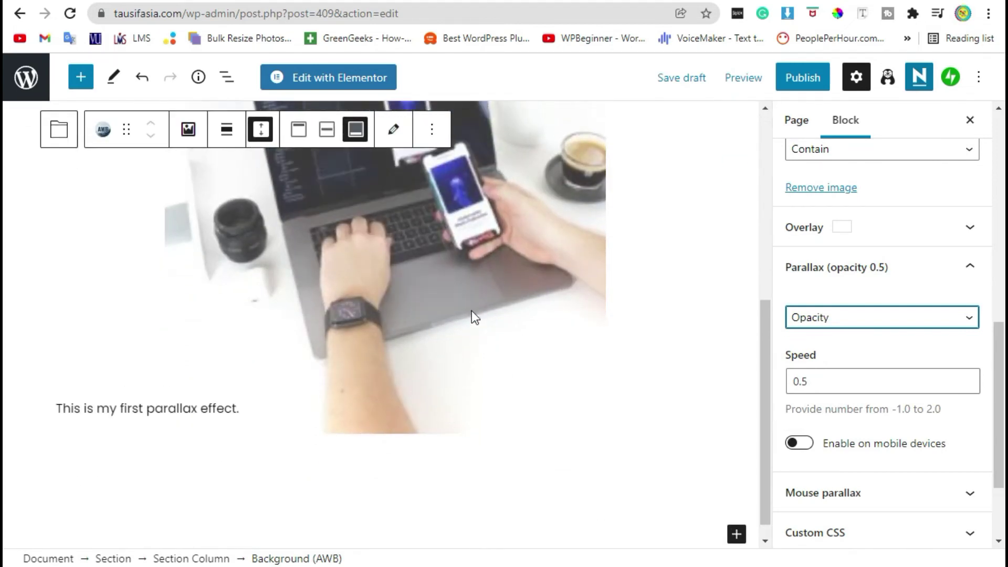
{"action": "scroll", "coordinate": [471, 310], "scroll_direction": "up", "scroll_amount": 3}
{"action": "scroll", "coordinate": [477, 311], "scroll_direction": "down", "scroll_amount": 3}
Set the background block's parallax type to Opacity + Scroll
{"action": "left_click", "coordinate": [925, 314]}
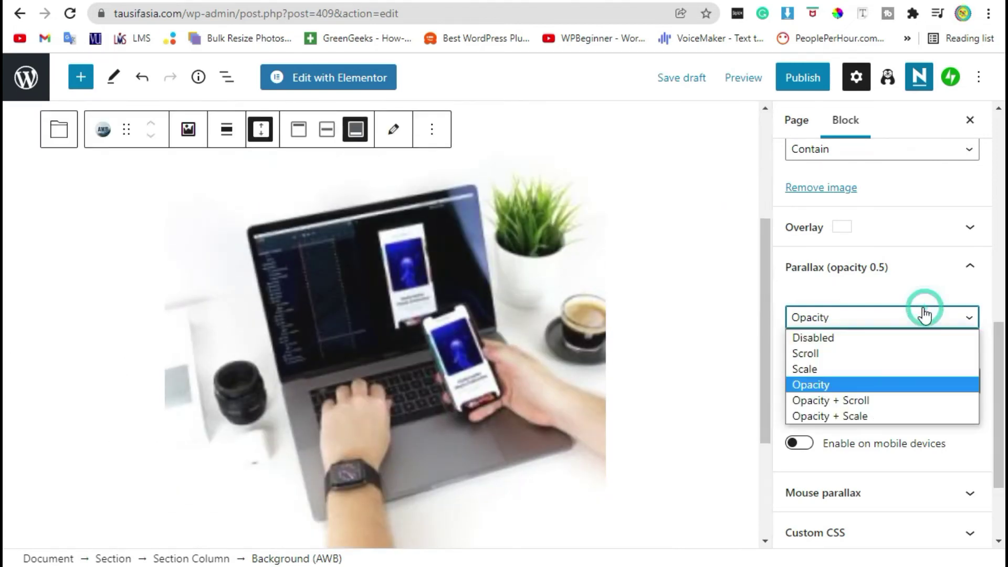
{"action": "left_click", "coordinate": [840, 400]}
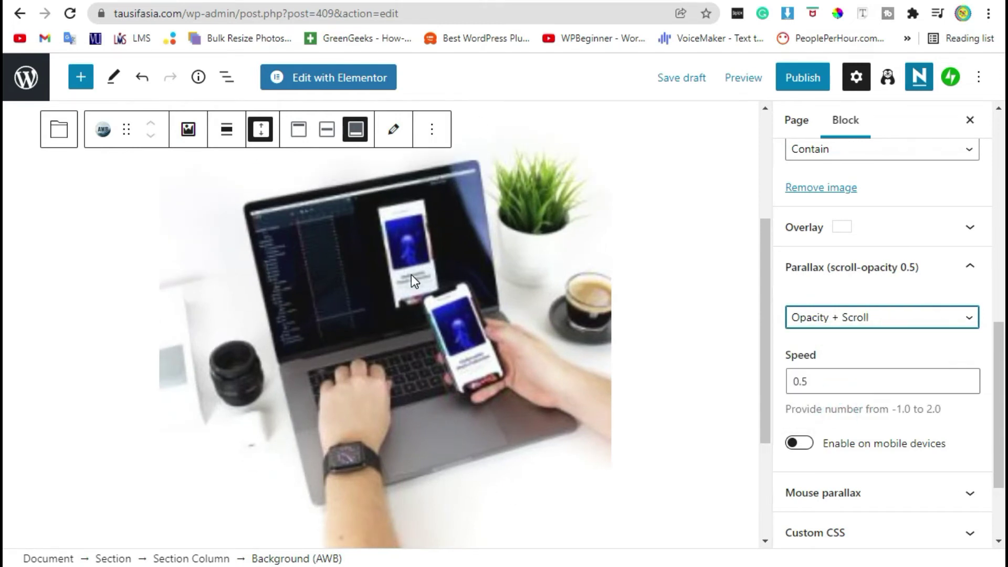
{"action": "scroll", "coordinate": [415, 281], "scroll_direction": "down", "scroll_amount": 3}
Publish the page, view it live and check the parallax effect over the full page length
{"action": "left_click", "coordinate": [806, 78]}
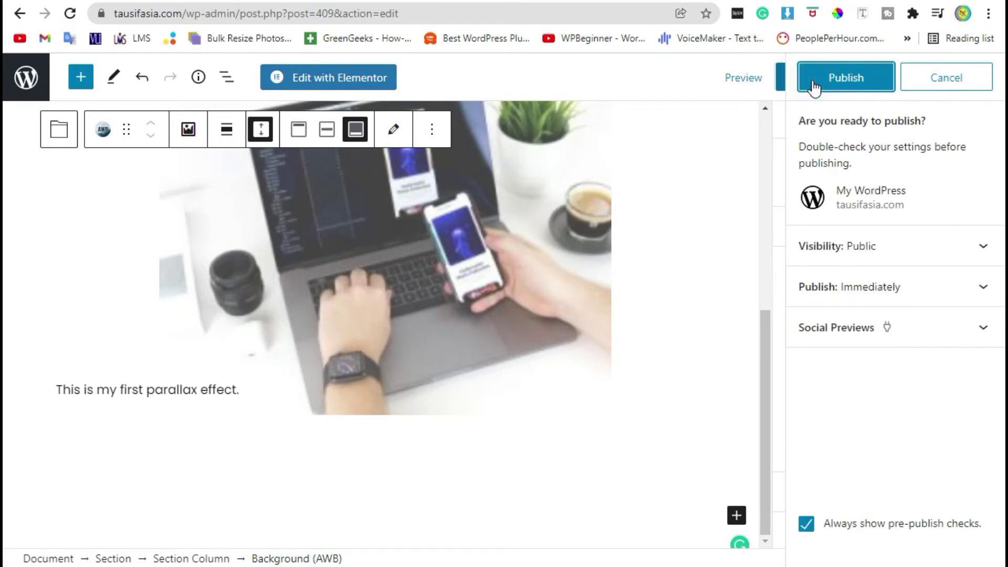
{"action": "left_click", "coordinate": [812, 81]}
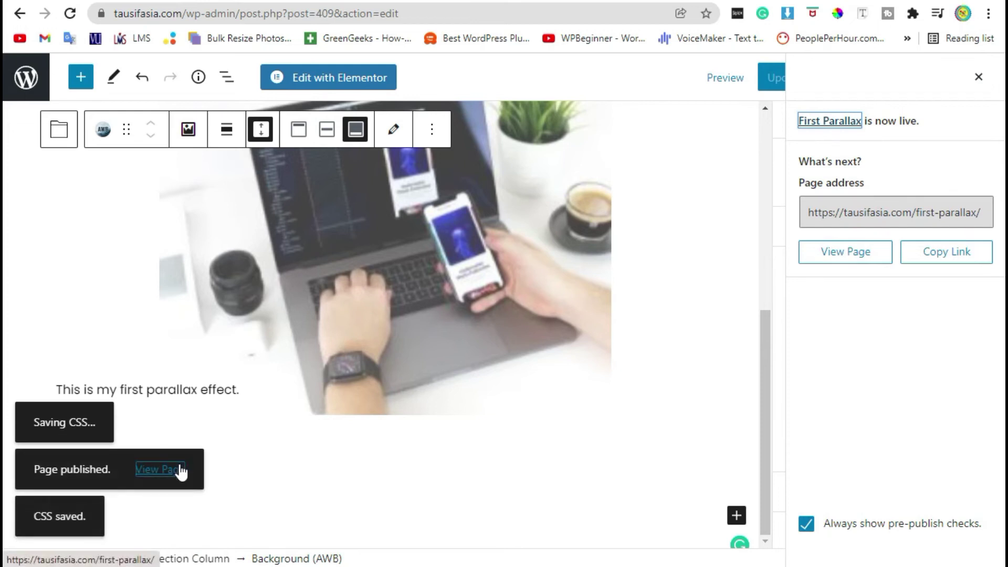
{"action": "left_click", "coordinate": [181, 471]}
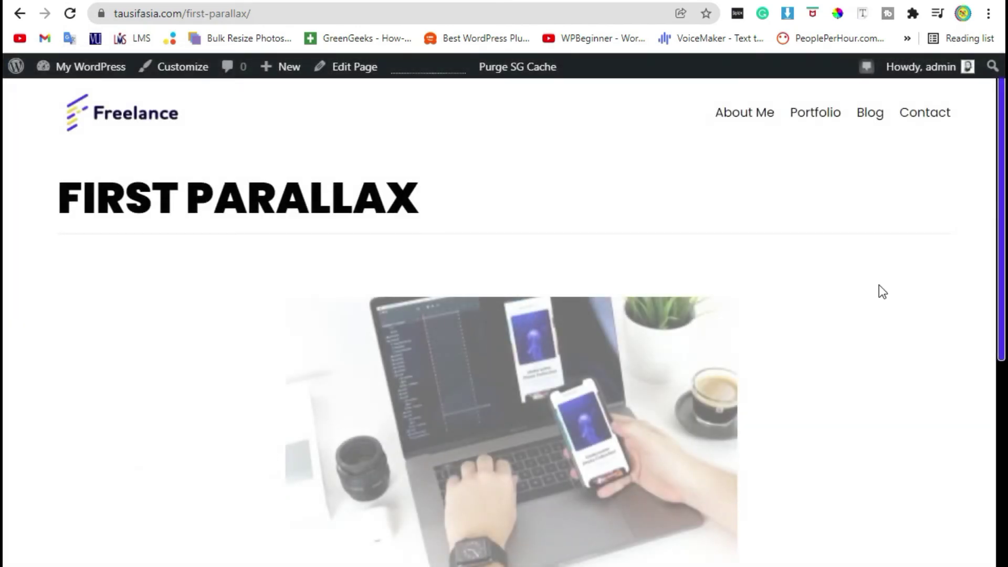
{"action": "scroll", "coordinate": [719, 295], "scroll_direction": "down", "scroll_amount": 4}
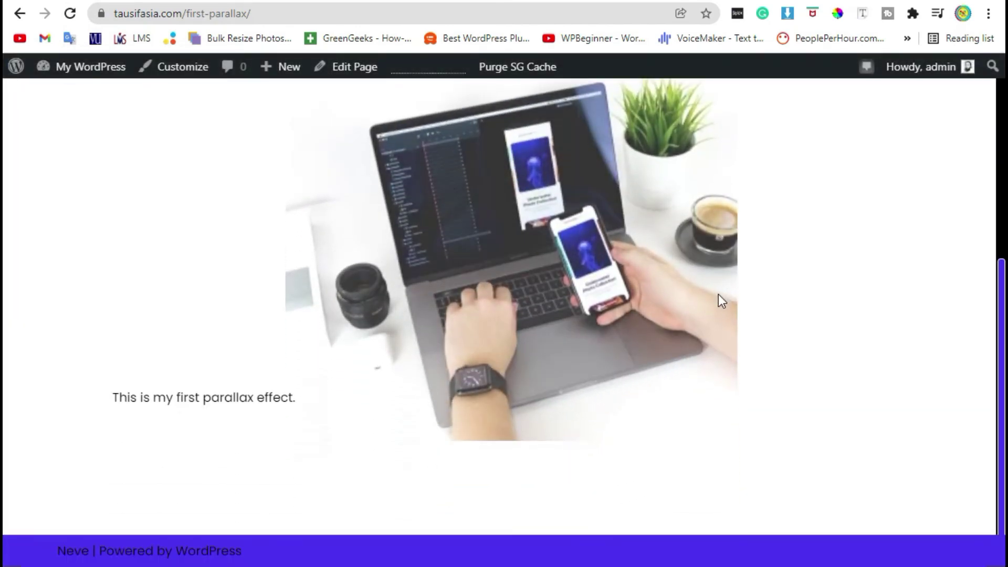
{"action": "scroll", "coordinate": [719, 294], "scroll_direction": "up", "scroll_amount": 2}
{"action": "scroll", "coordinate": [719, 294], "scroll_direction": "up", "scroll_amount": 2}
{"action": "scroll", "coordinate": [704, 266], "scroll_direction": "down", "scroll_amount": 5}
{"action": "scroll", "coordinate": [550, 392], "scroll_direction": "up", "scroll_amount": 5}
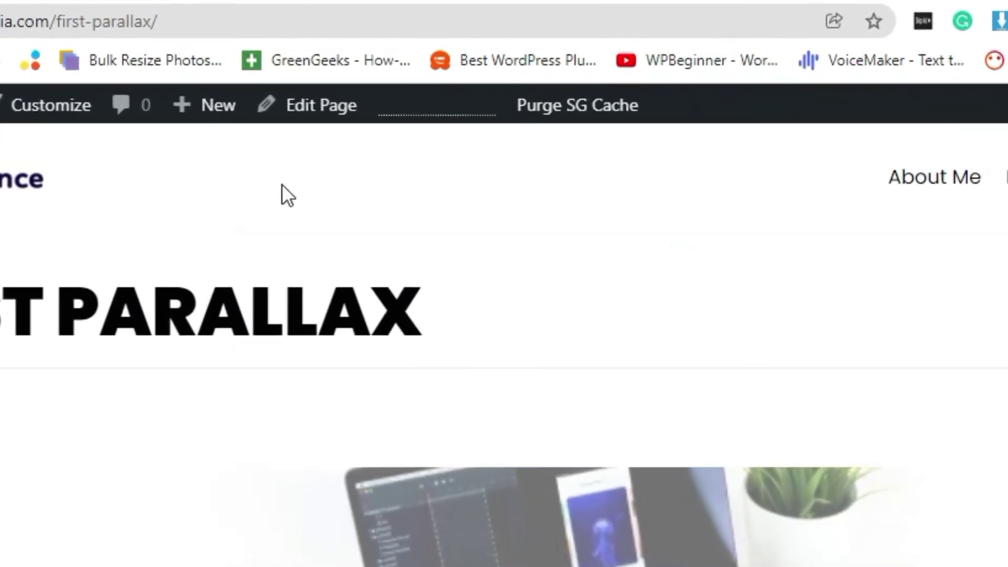
Reopen the First Parallax page for editing and select its Background (AWB) block
{"action": "left_click", "coordinate": [265, 118]}
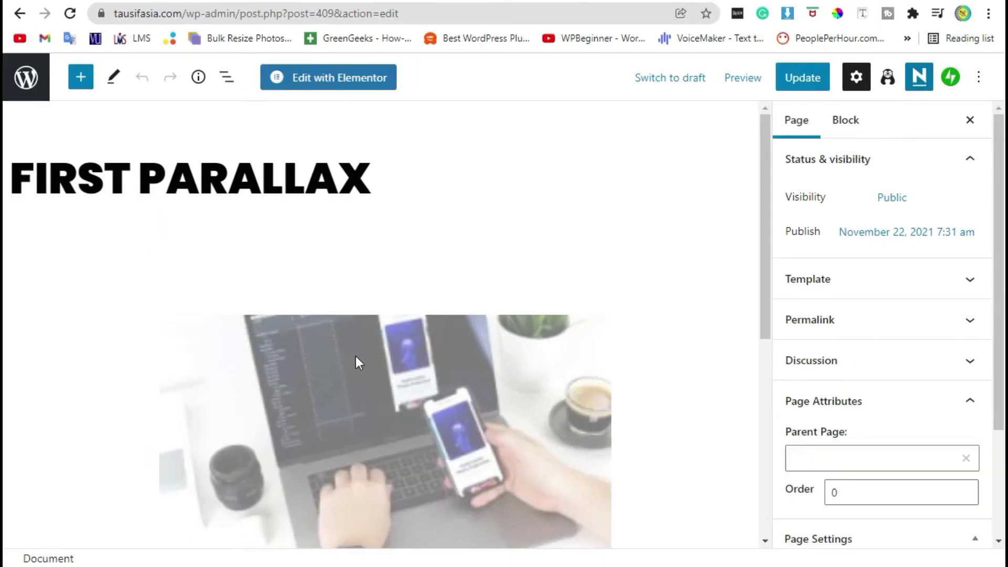
{"action": "left_click", "coordinate": [532, 340]}
{"action": "scroll", "coordinate": [419, 301], "scroll_direction": "down", "scroll_amount": 3}
{"action": "scroll", "coordinate": [492, 355], "scroll_direction": "up", "scroll_amount": 2}
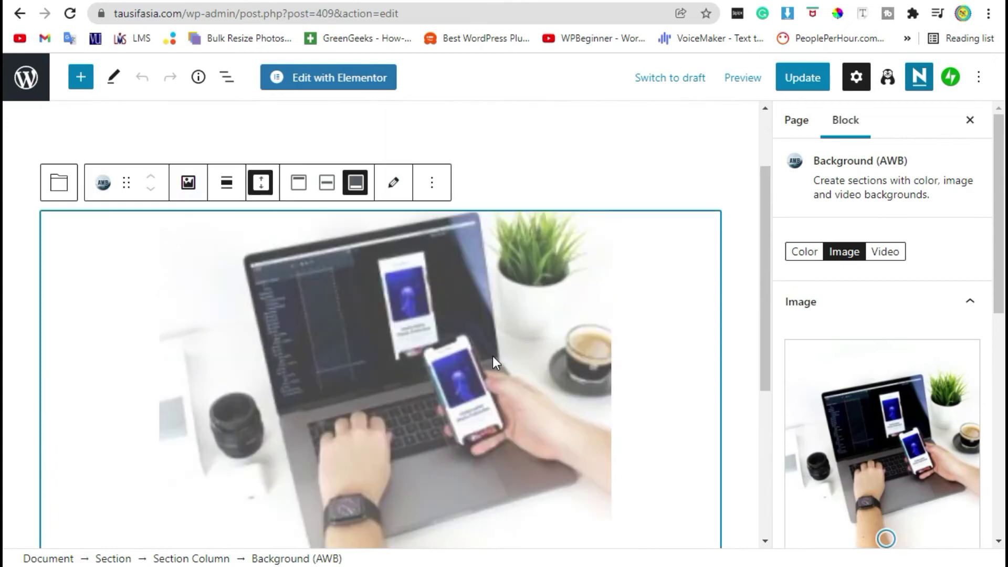
{"action": "scroll", "coordinate": [493, 356], "scroll_direction": "down", "scroll_amount": 1}
{"action": "scroll", "coordinate": [946, 333], "scroll_direction": "down", "scroll_amount": 10}
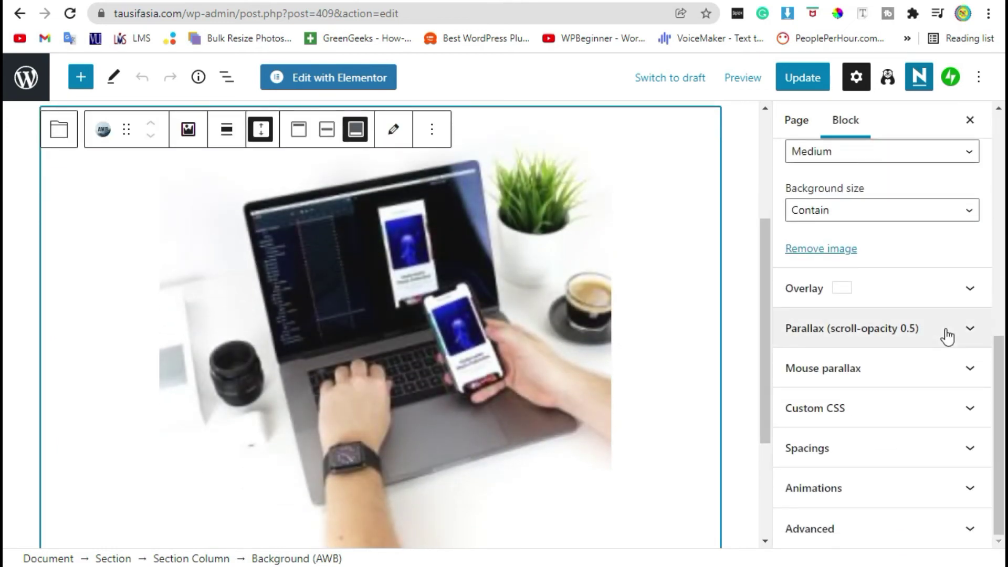
{"action": "left_click", "coordinate": [440, 122]}
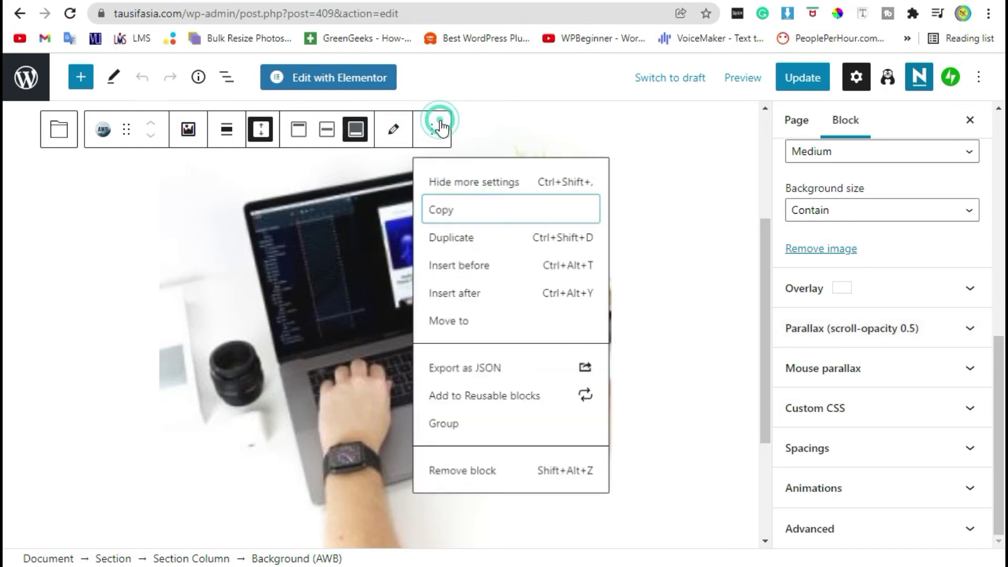
{"action": "left_click", "coordinate": [440, 121]}
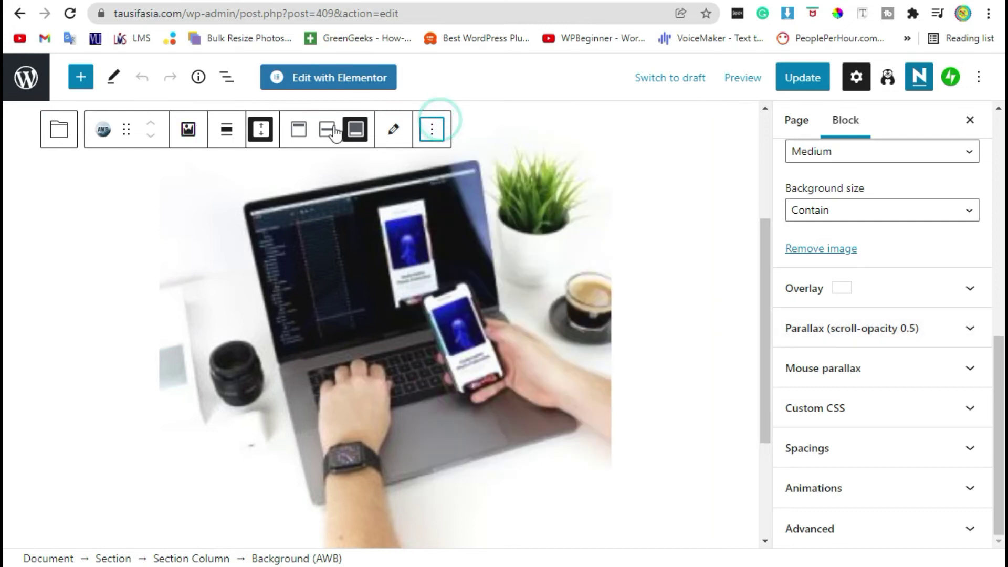
Set the Background (AWB) block's alignment to Wide width
{"action": "left_click", "coordinate": [227, 130]}
{"action": "left_click", "coordinate": [226, 129]}
{"action": "left_click", "coordinate": [226, 131]}
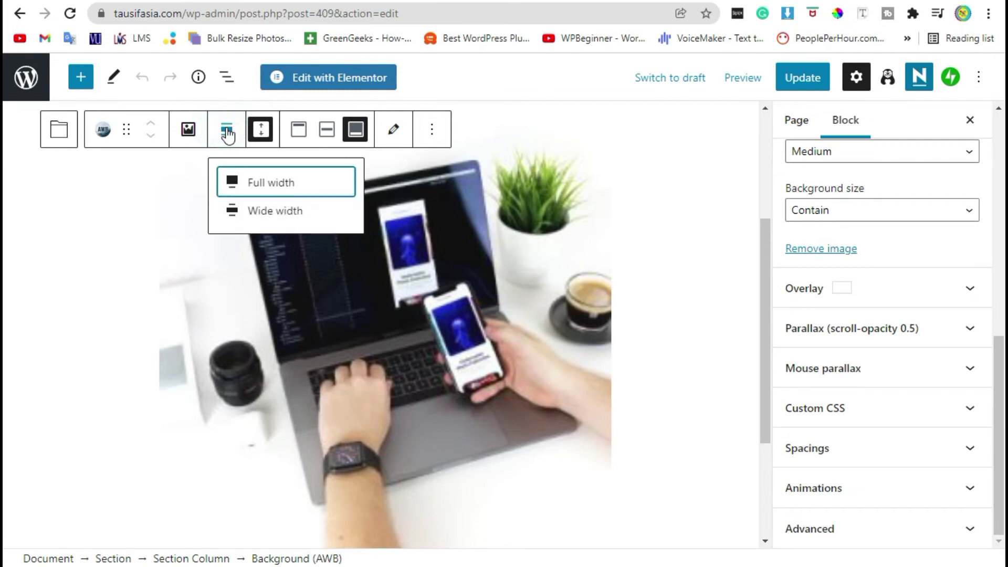
{"action": "left_click", "coordinate": [227, 131]}
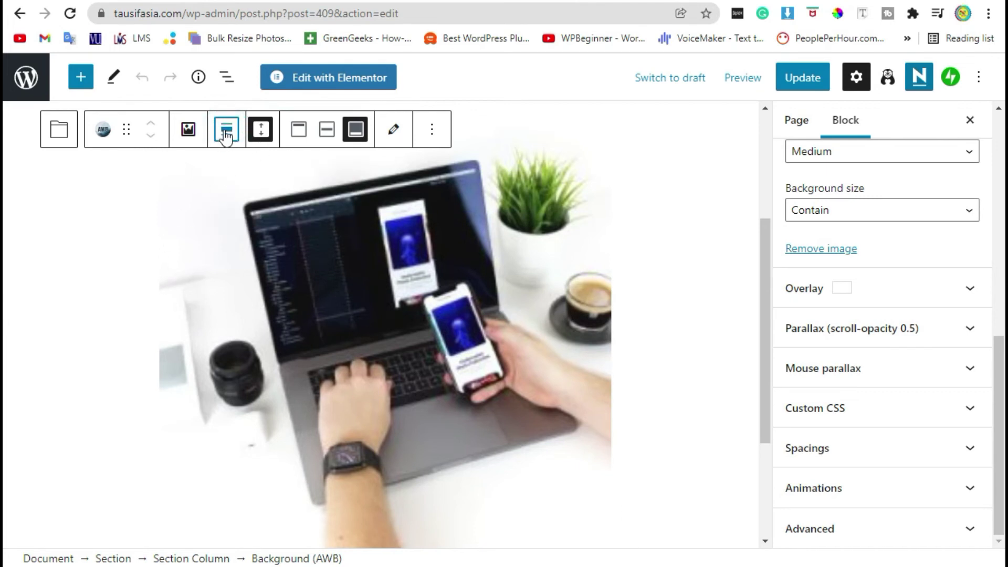
{"action": "left_click", "coordinate": [228, 134]}
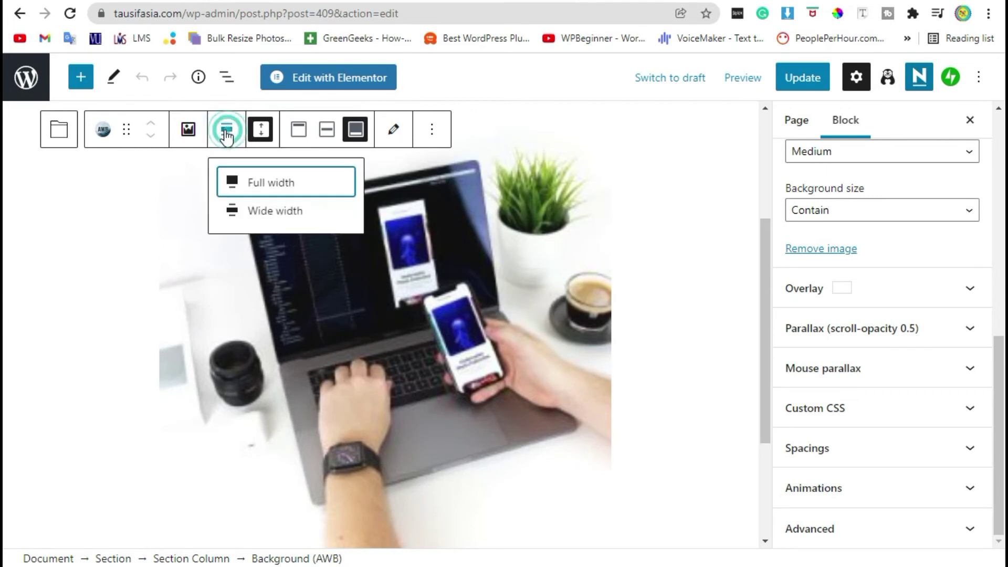
{"action": "left_click", "coordinate": [269, 215]}
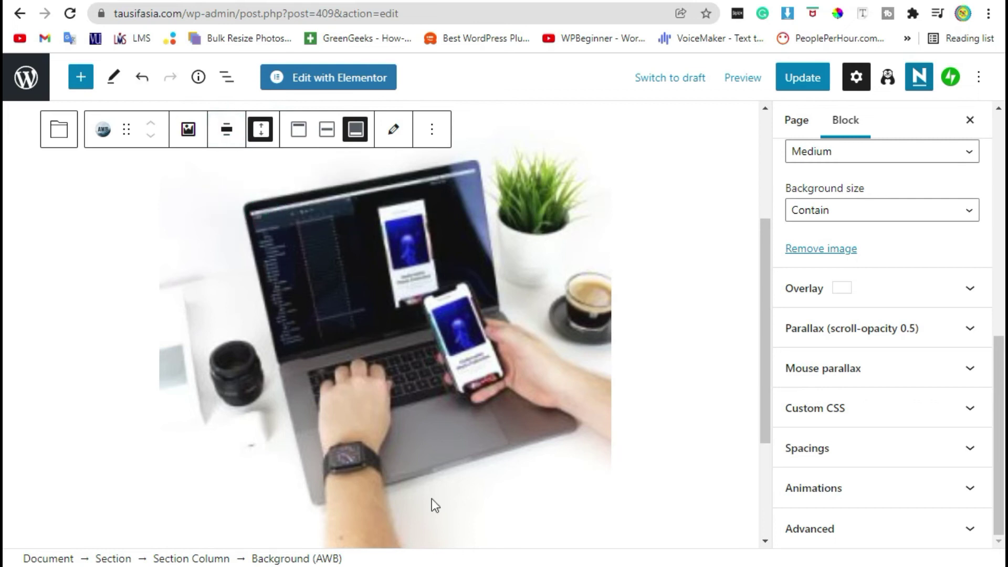
Update the page, view it live and check the parallax effect over the full page length
{"action": "left_click", "coordinate": [802, 74]}
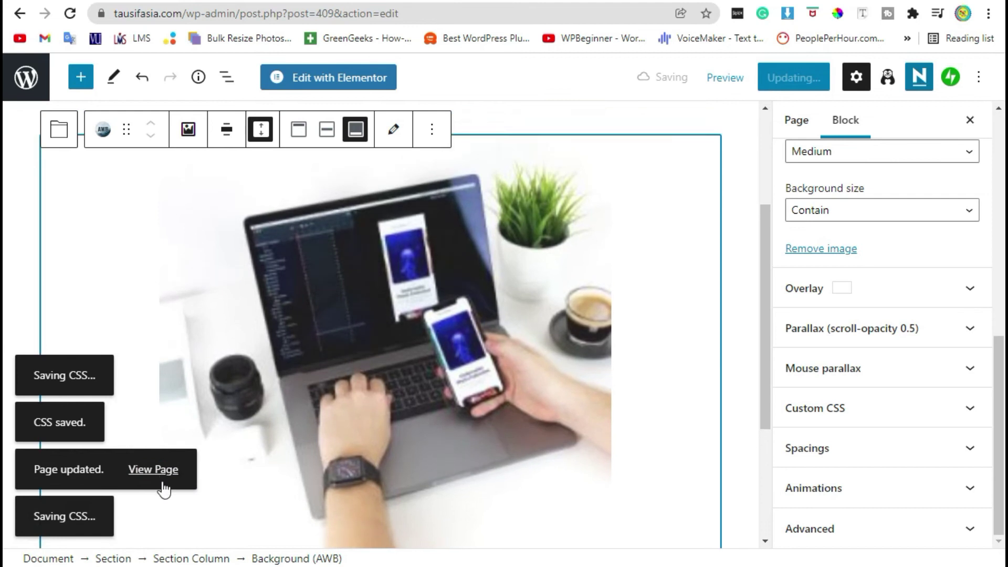
{"action": "left_click", "coordinate": [164, 481]}
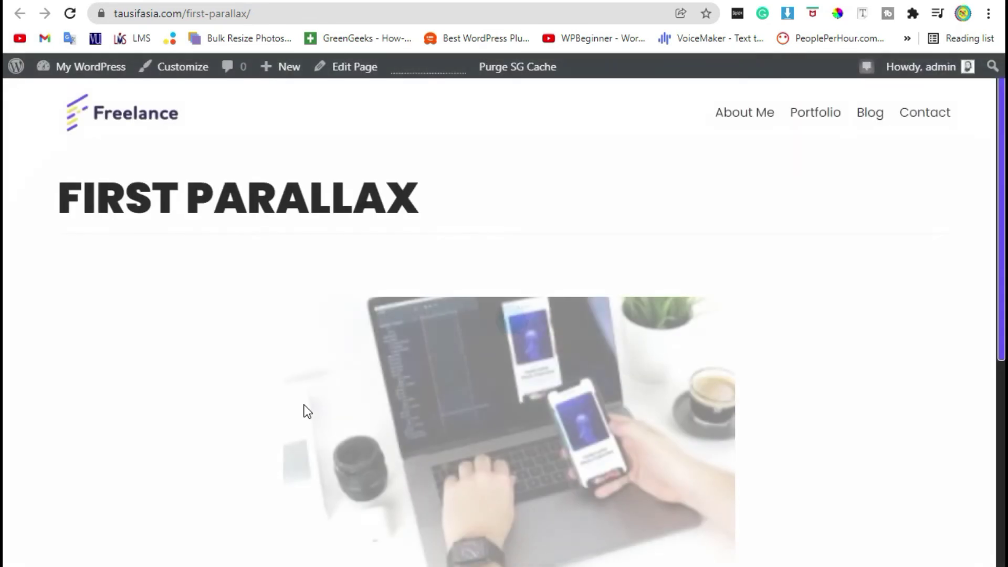
{"action": "scroll", "coordinate": [304, 408], "scroll_direction": "down", "scroll_amount": 5}
{"action": "scroll", "coordinate": [368, 345], "scroll_direction": "up", "scroll_amount": 5}
{"action": "scroll", "coordinate": [443, 313], "scroll_direction": "down", "scroll_amount": 5}
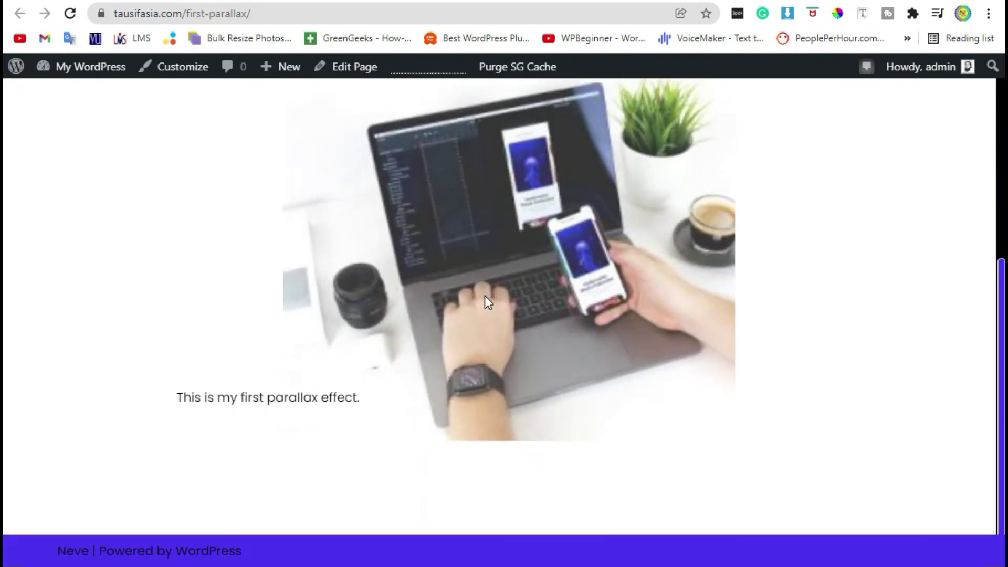
{"action": "scroll", "coordinate": [485, 298], "scroll_direction": "up", "scroll_amount": 5}
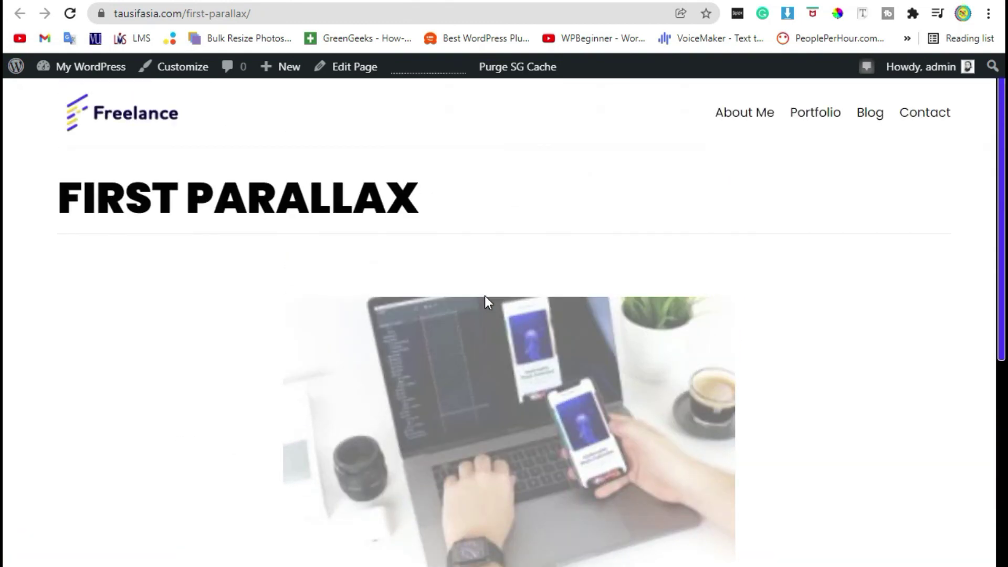